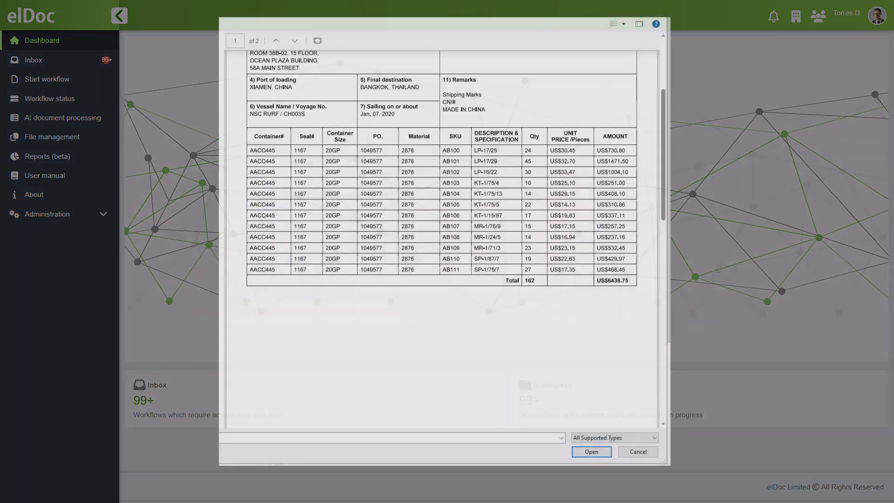
Examine the sample invoices page by page in the preview, including their header fields and line-item tables.
scroll(441, 238, "down", 12)
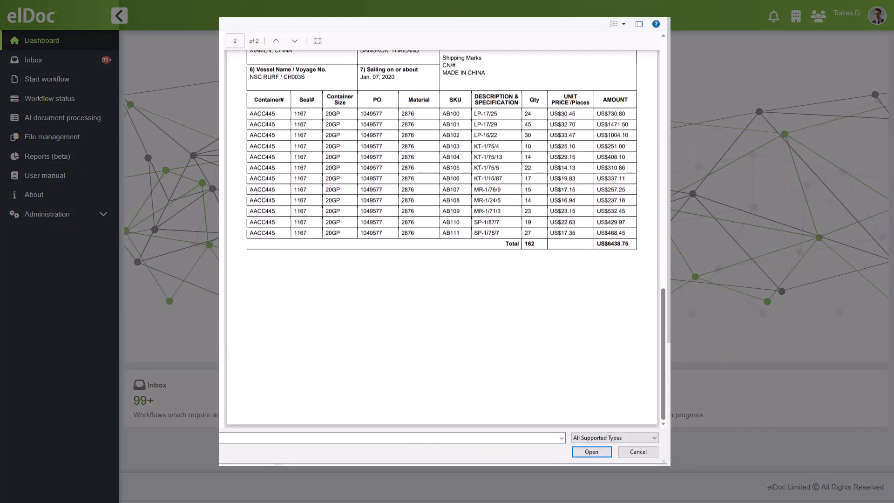
scroll(442, 238, "up", 15)
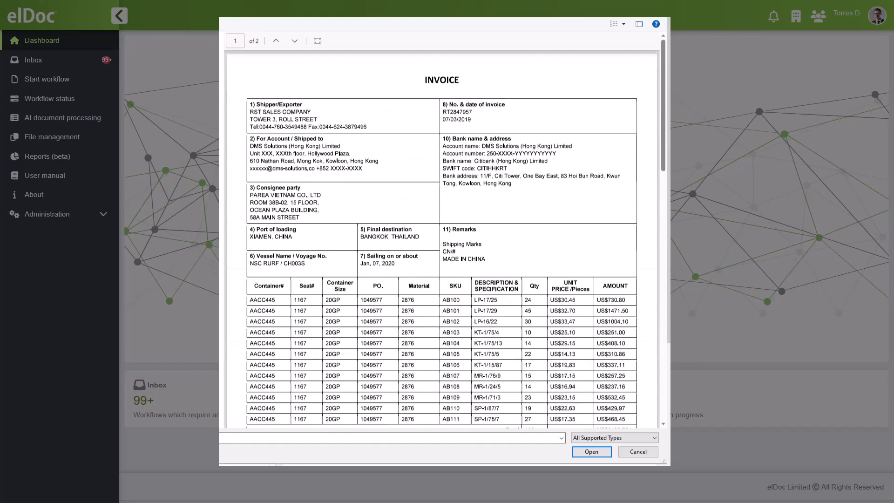
scroll(441, 239, "down", 10)
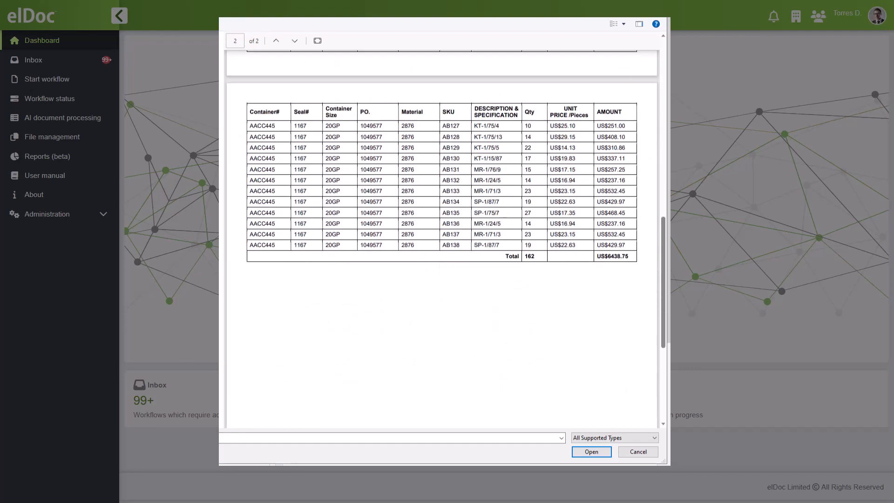
scroll(442, 238, "up", 10)
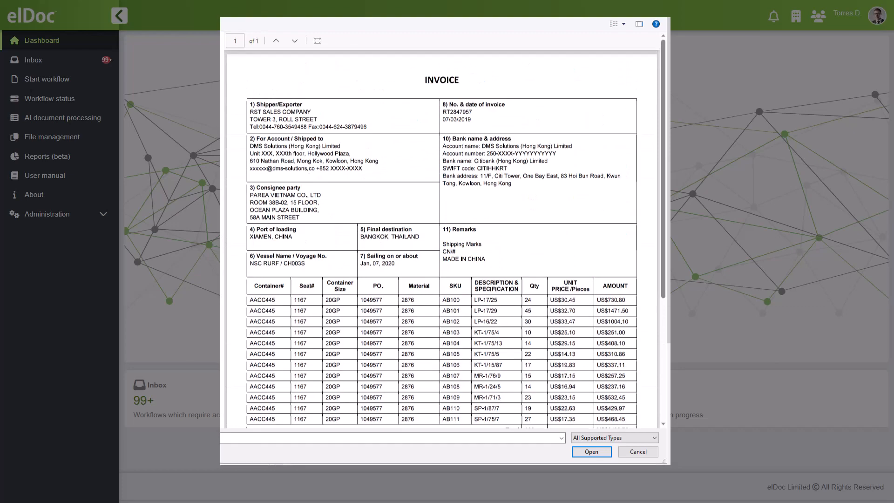
scroll(442, 238, "down", 5)
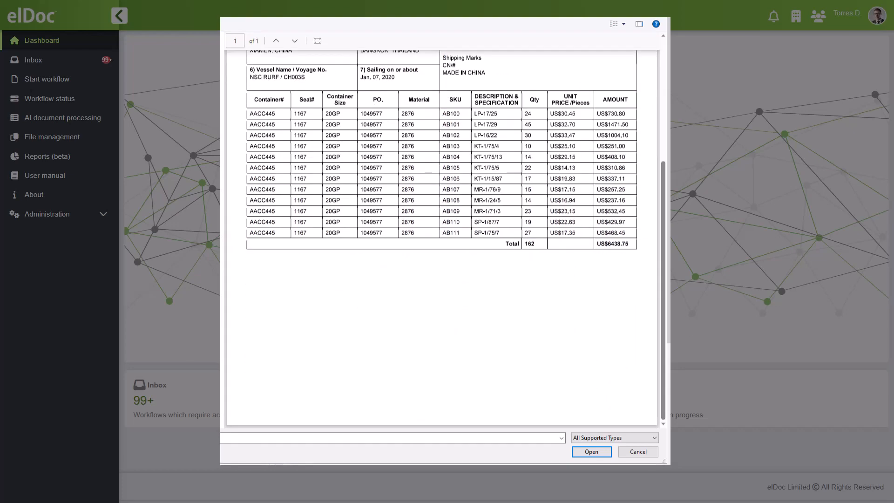
scroll(441, 238, "up", 5)
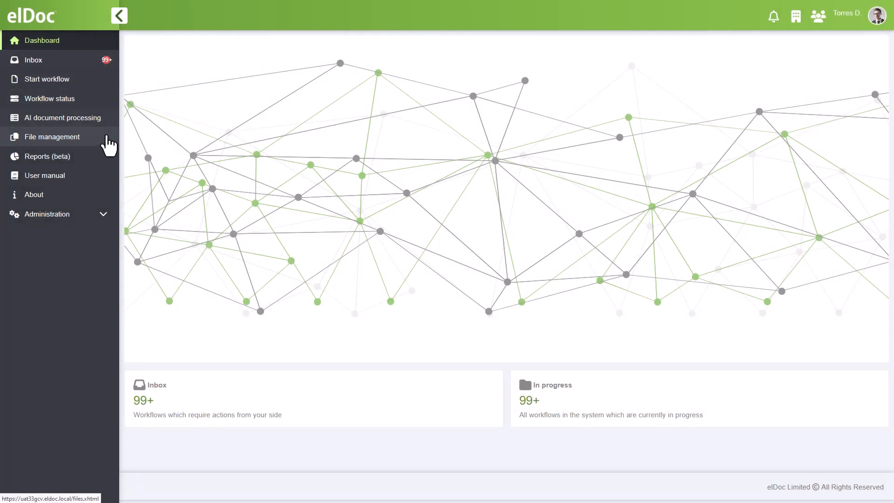
Open the recognition rules in the administration area and add a new recognition form.
left_click(106, 214)
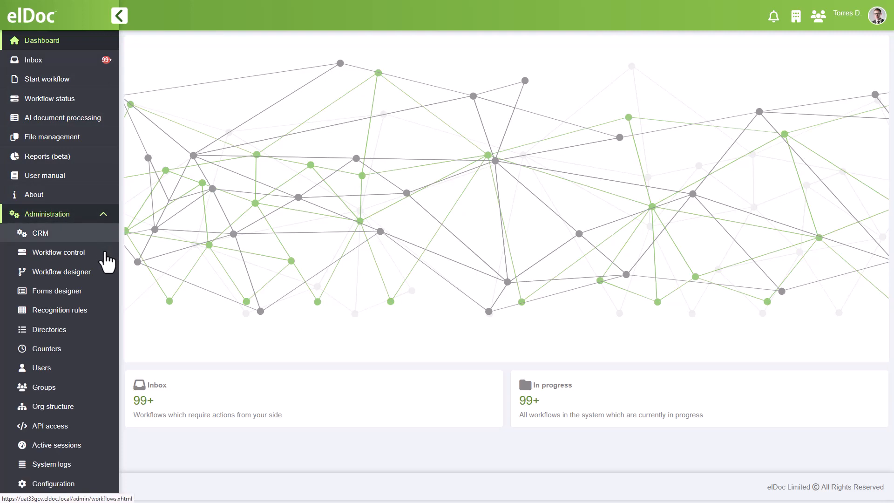
left_click(106, 309)
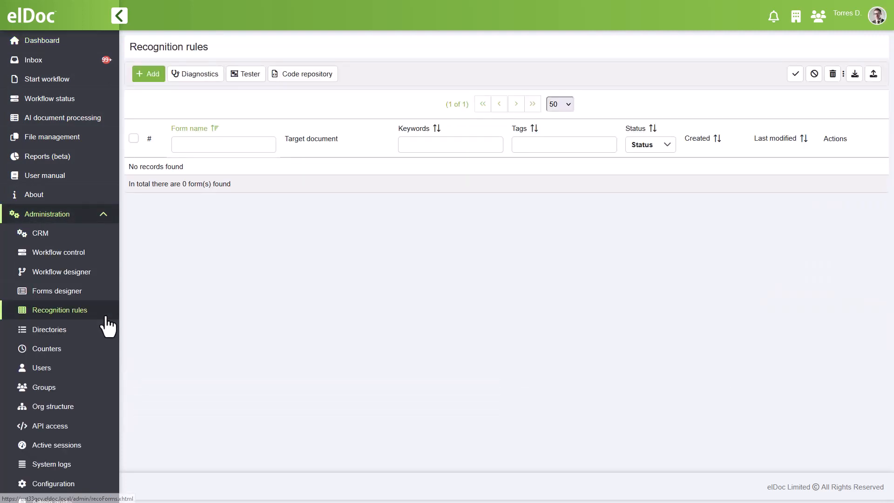
left_click(149, 74)
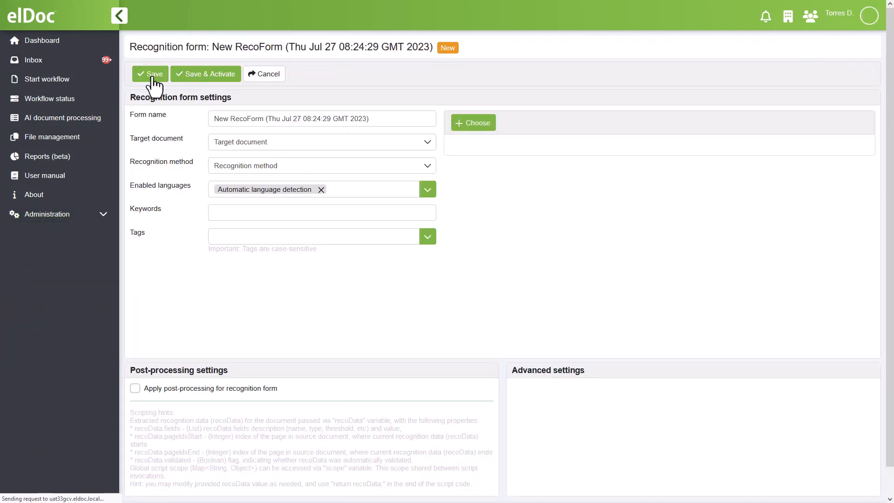
Upload Invoice21 from the Invoices folder as the form's sample document after checking both of its pages.
left_click(473, 123)
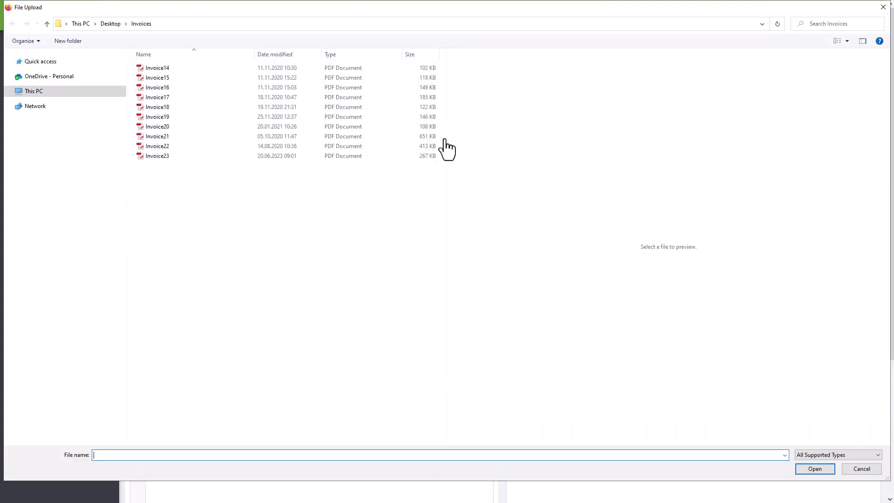
left_click(431, 136)
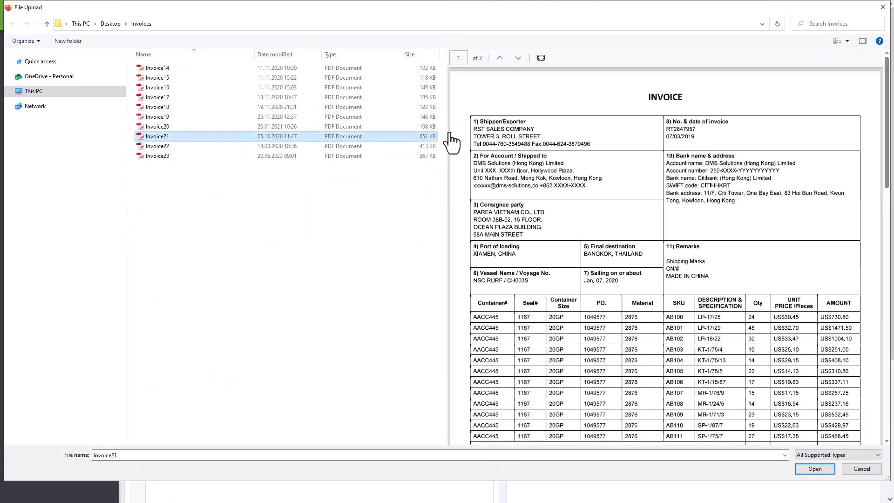
scroll(453, 154, "down", 6)
scroll(459, 139, "down", 5)
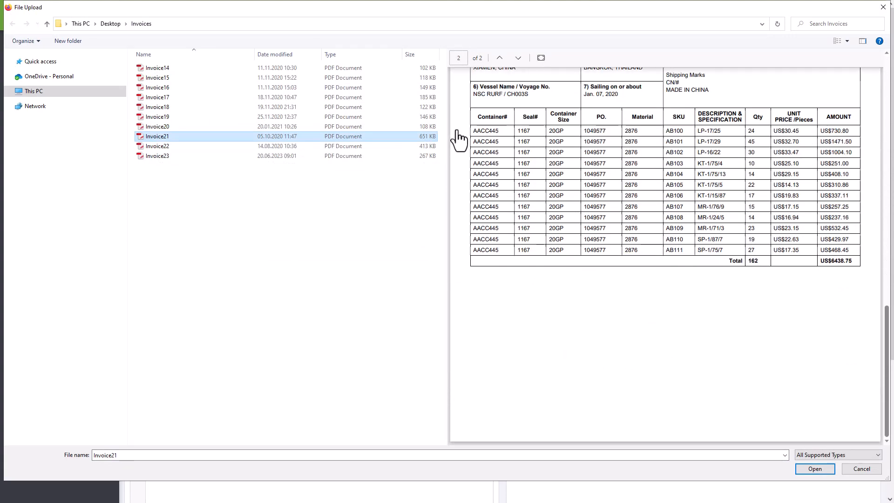
scroll(459, 140, "up", 6)
scroll(459, 139, "up", 4)
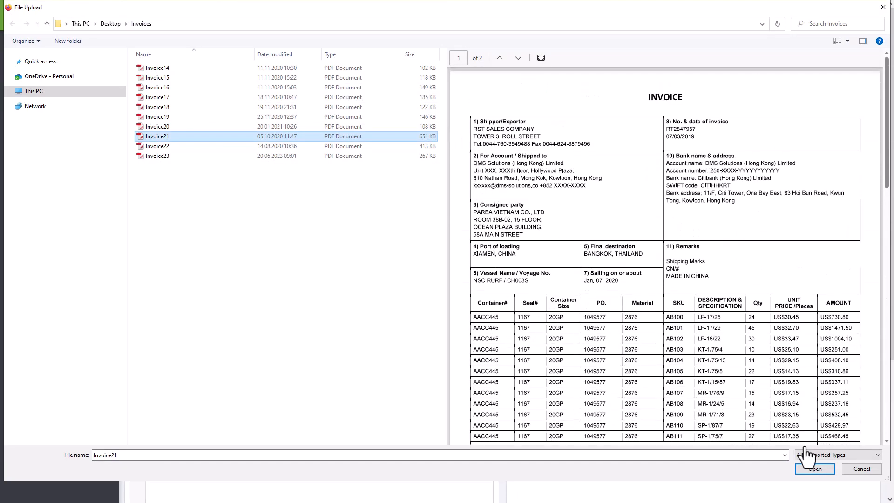
left_click(815, 468)
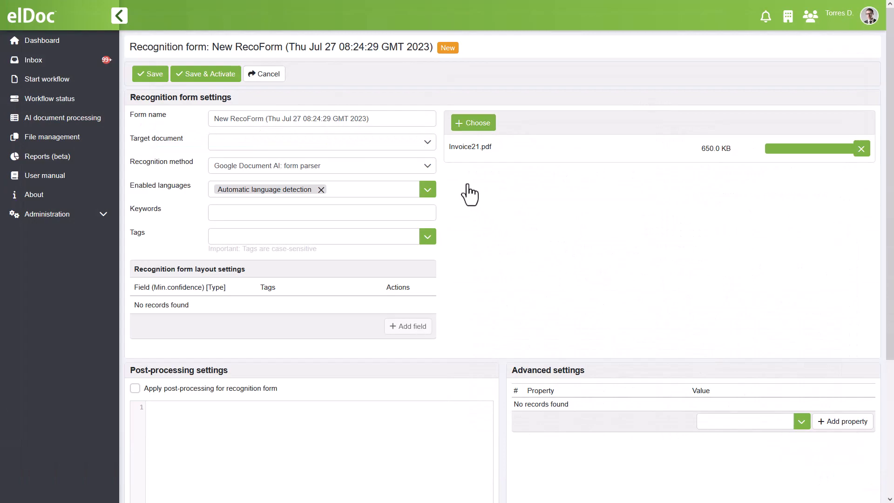
Review the available recognition methods and choose Google Document AI: form parser.
left_click(428, 167)
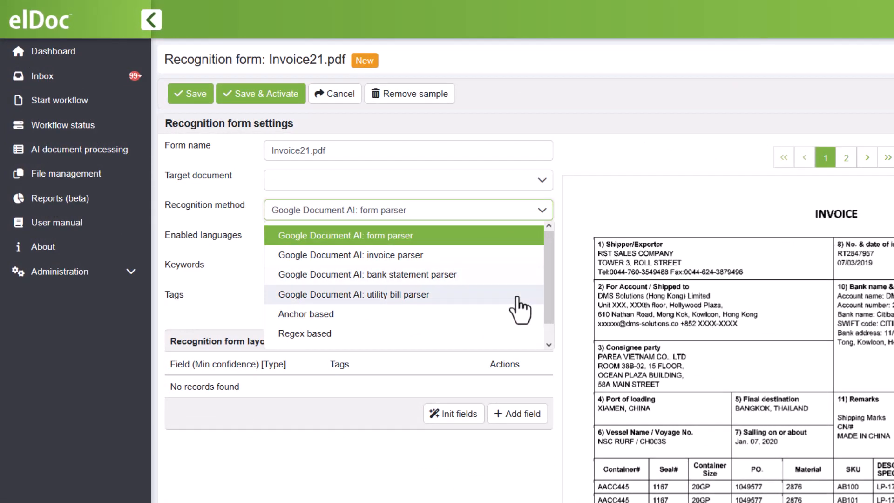
scroll(514, 335, "down", 1)
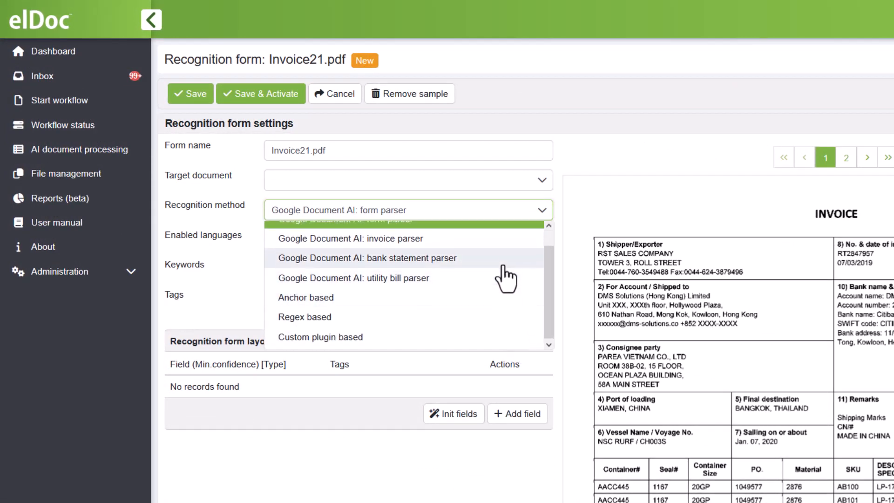
scroll(506, 270, "up", 1)
left_click(501, 241)
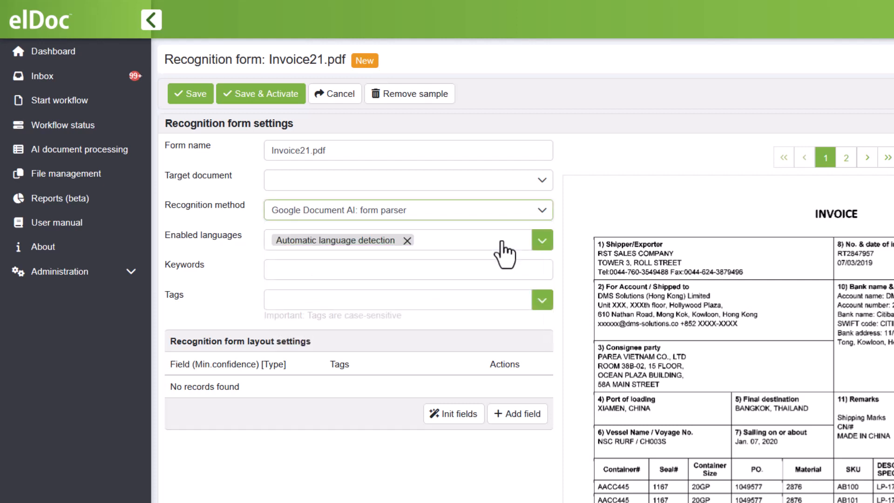
Add the keywords RST and Sales to the recognition form.
left_click(500, 273)
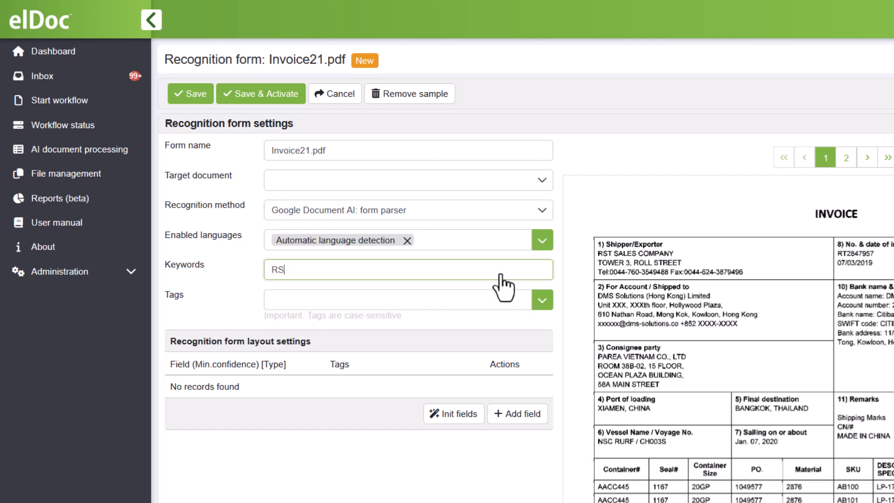
key("Return")
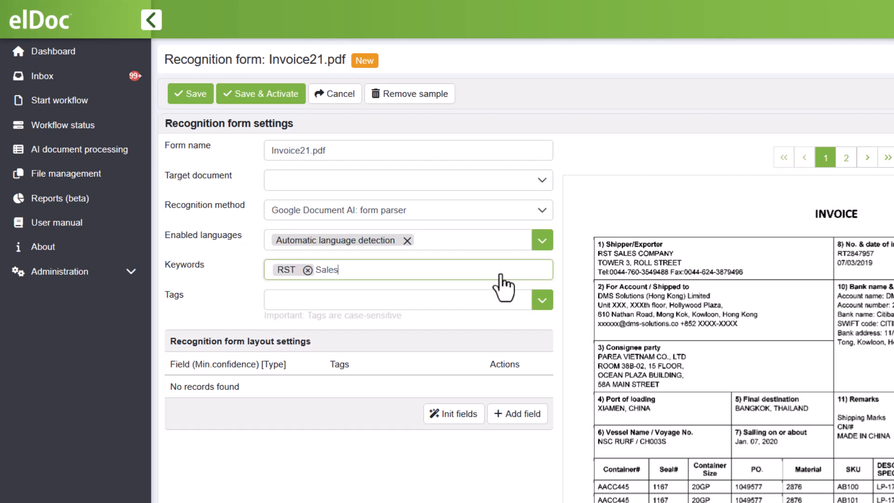
key("Return")
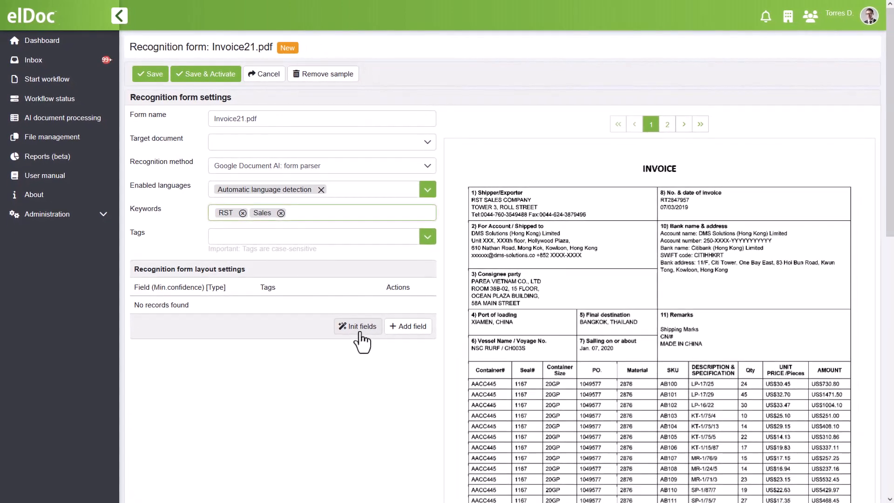
Initialize the recognition fields automatically from the sample invoice and review the generated field list.
left_click(362, 333)
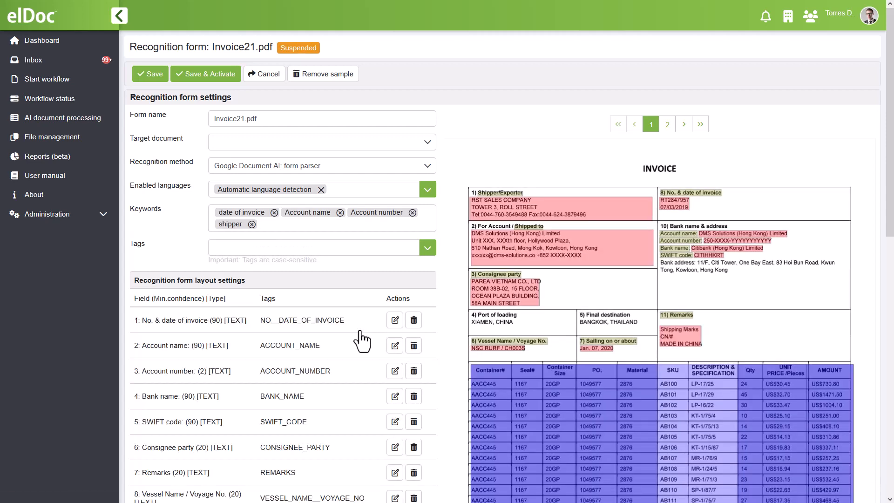
scroll(362, 341, "down", 3)
scroll(359, 334, "up", 1)
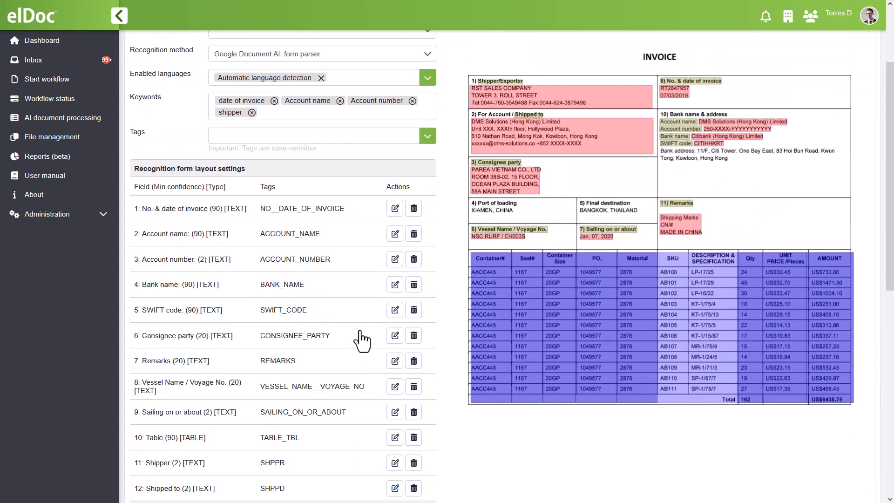
scroll(361, 340, "up", 2)
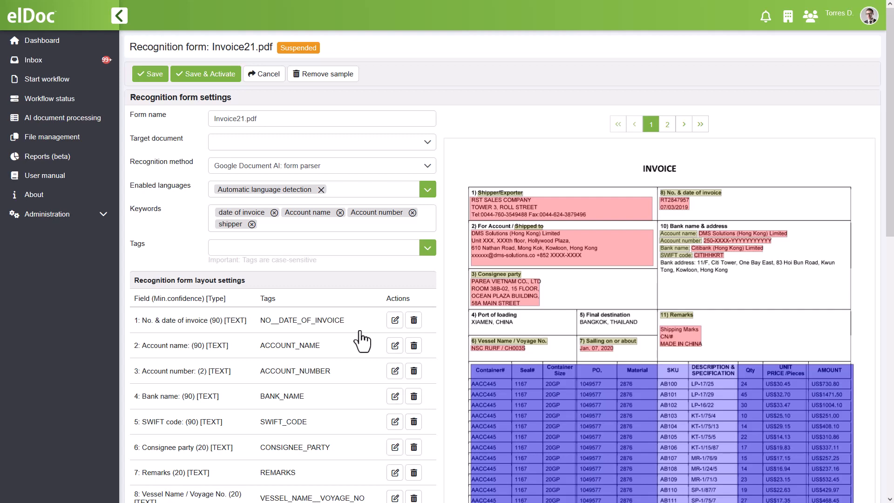
Add a text field, fitting its value region over BANGKOK, THAILAND and its anchor region over the Final destination label.
scroll(361, 341, "down", 4)
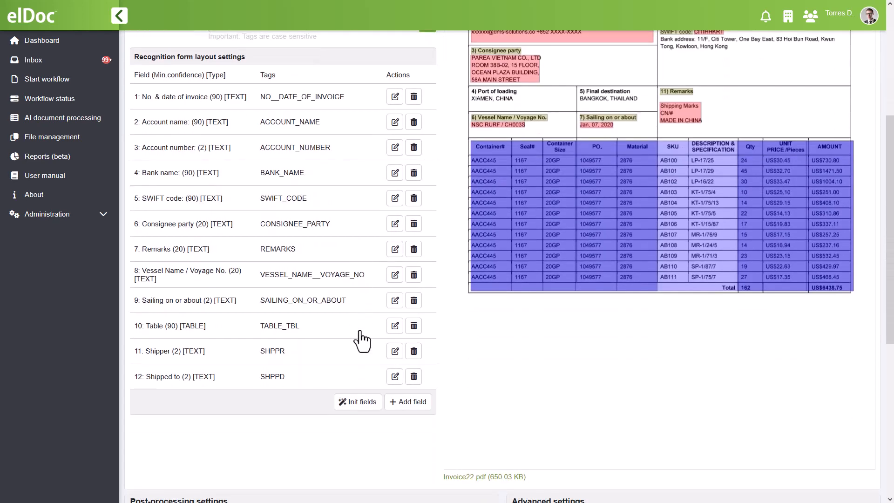
left_click(411, 411)
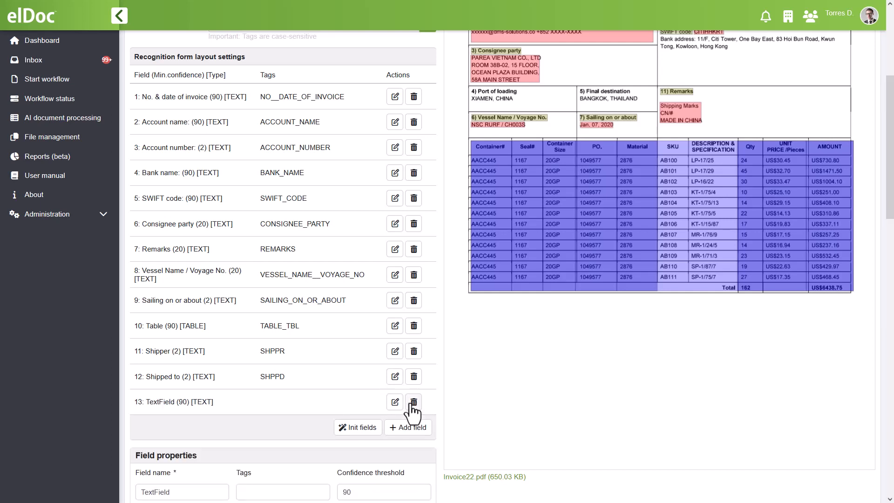
scroll(411, 404, "up", 3)
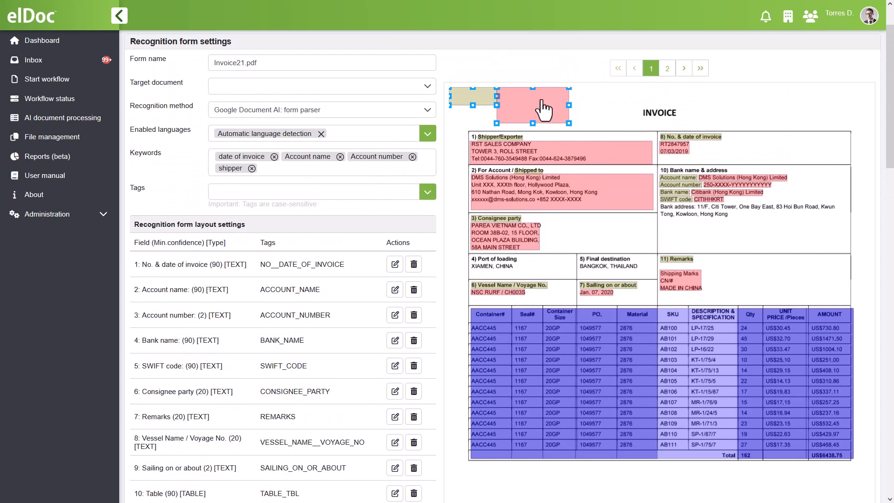
left_click_drag(539, 102, 656, 277)
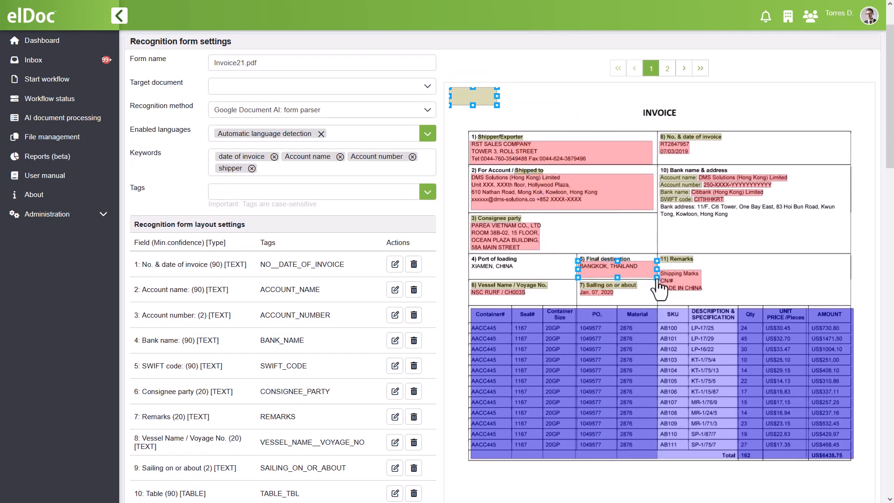
left_click_drag(482, 98, 614, 255)
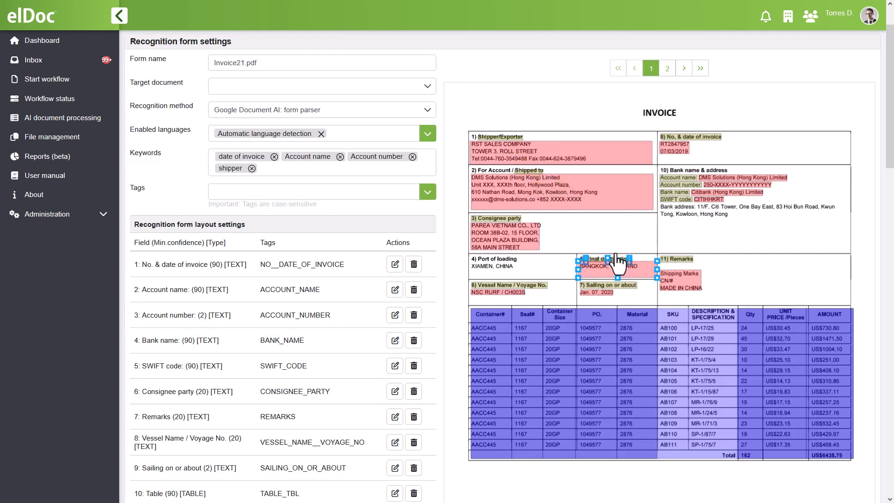
Name the new field Final Destination, give it the tag DSTNTN, and apply the field properties.
scroll(439, 294, "down", 7)
left_click_drag(208, 331, 136, 329)
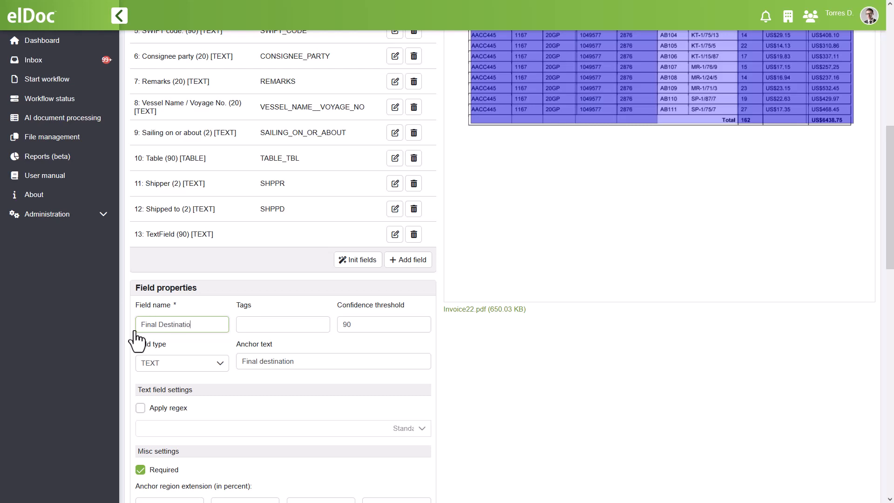
left_click(264, 330)
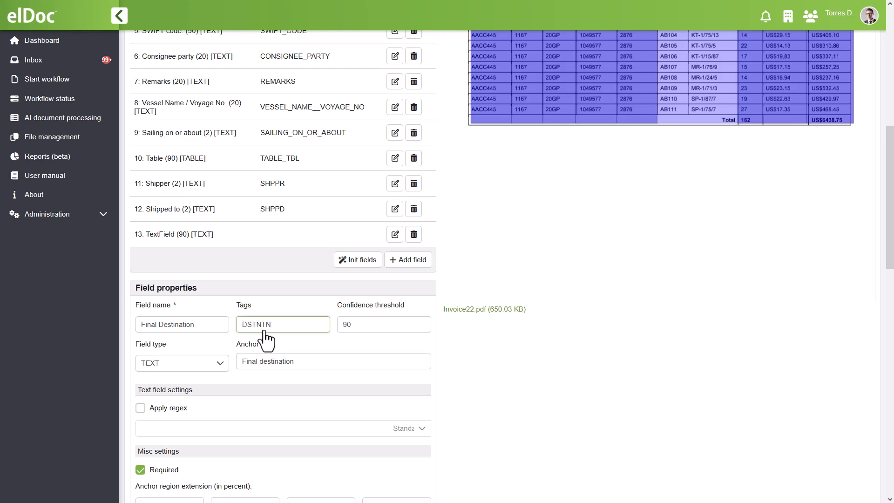
scroll(332, 349, "down", 7)
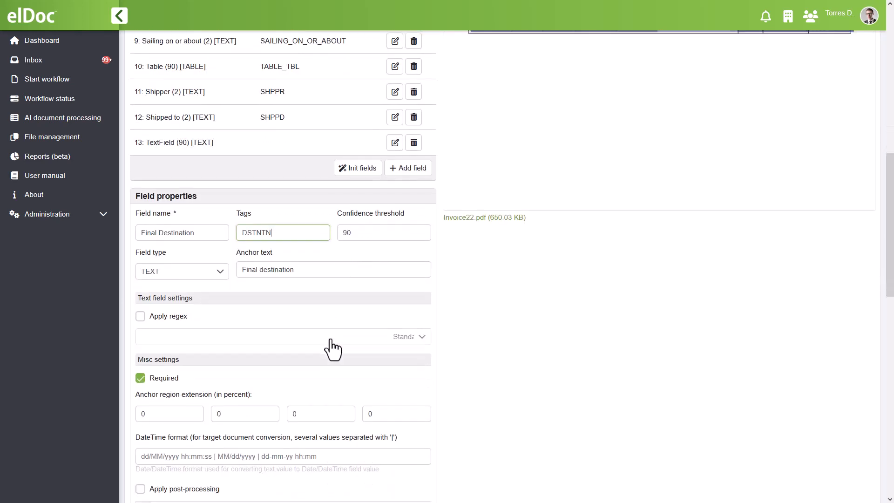
scroll(332, 349, "down", 3)
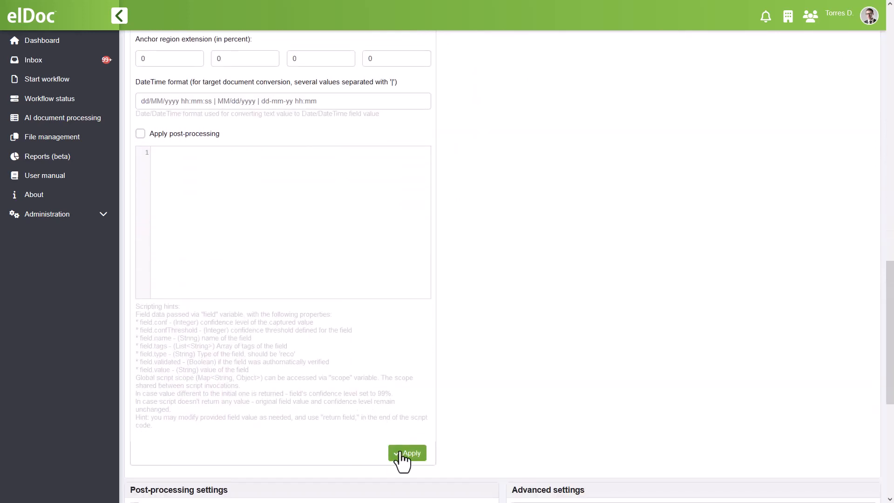
left_click(400, 454)
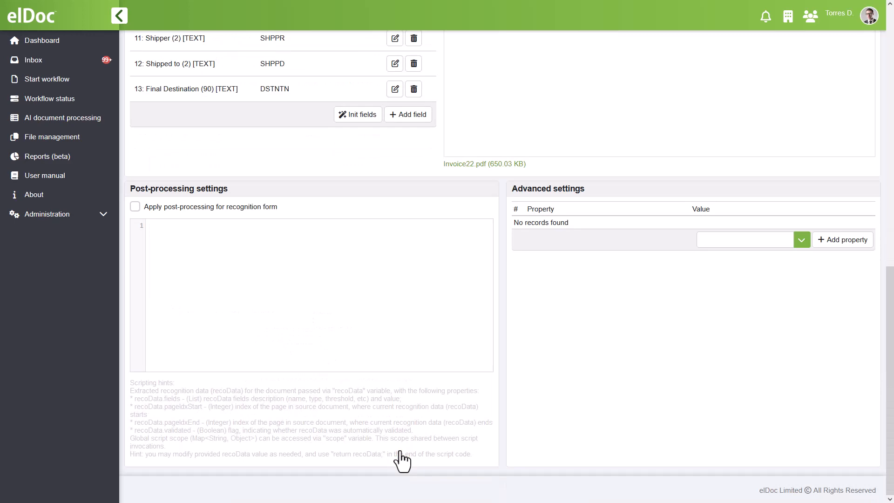
Add another text field, fitting its value region over XIAMEN, CHINA and its anchor region over the Port of loading label.
scroll(402, 461, "up", 7)
left_click(403, 395)
scroll(403, 409, "up", 5)
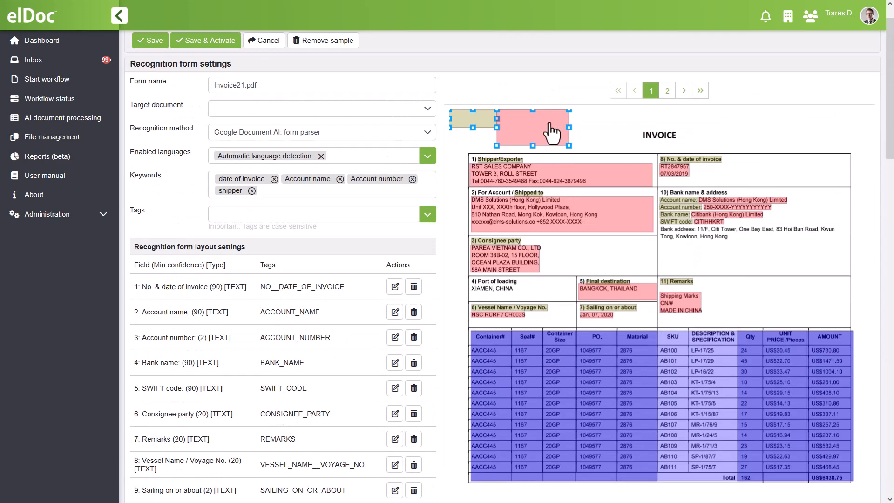
left_click_drag(551, 123, 578, 304)
left_click_drag(486, 123, 517, 279)
scroll(438, 308, "down", 8)
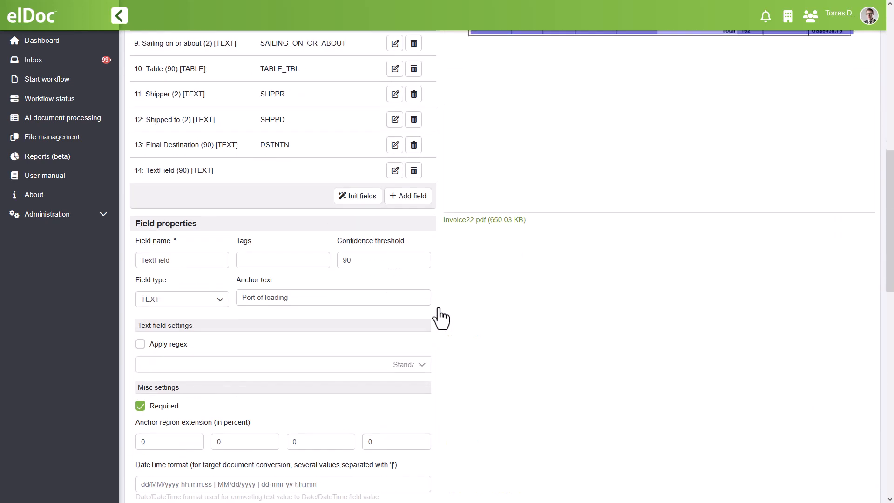
Name the new field Port of loading, give it the tag PORT, and apply the field properties.
left_click_drag(204, 262, 138, 263)
type("Port of loadin")
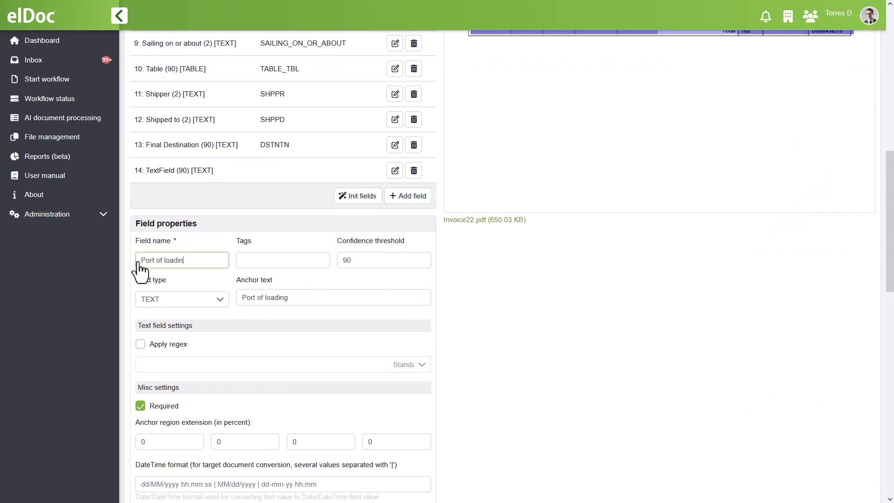
type("g")
left_click(267, 261)
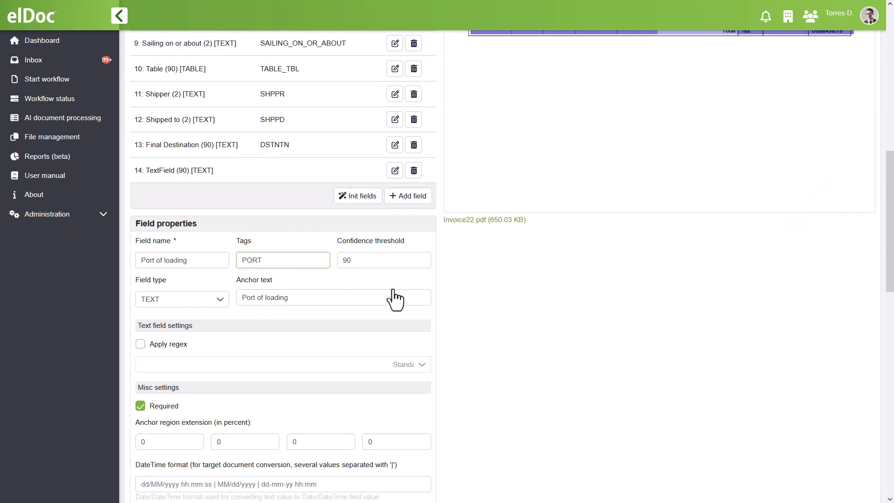
scroll(395, 299, "down", 10)
left_click(406, 334)
Delete the automatically generated Table field from the recognition form layout.
scroll(410, 342, "up", 3)
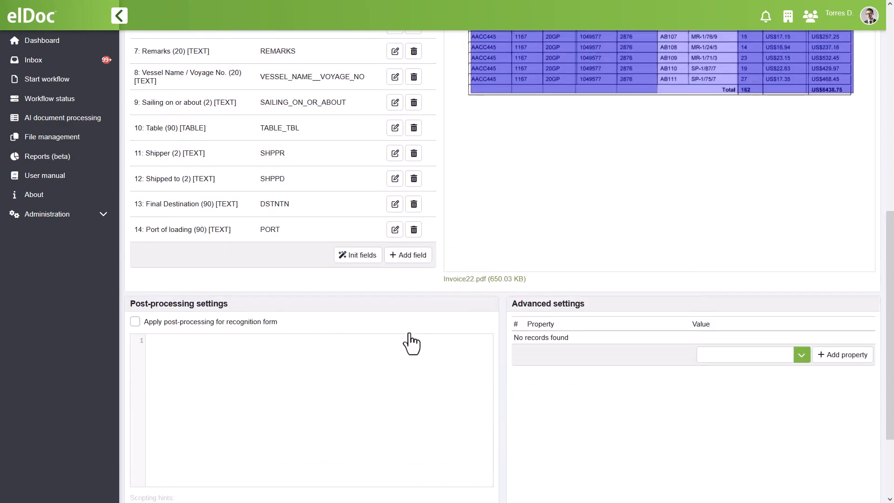
scroll(411, 343, "up", 3)
left_click(395, 293)
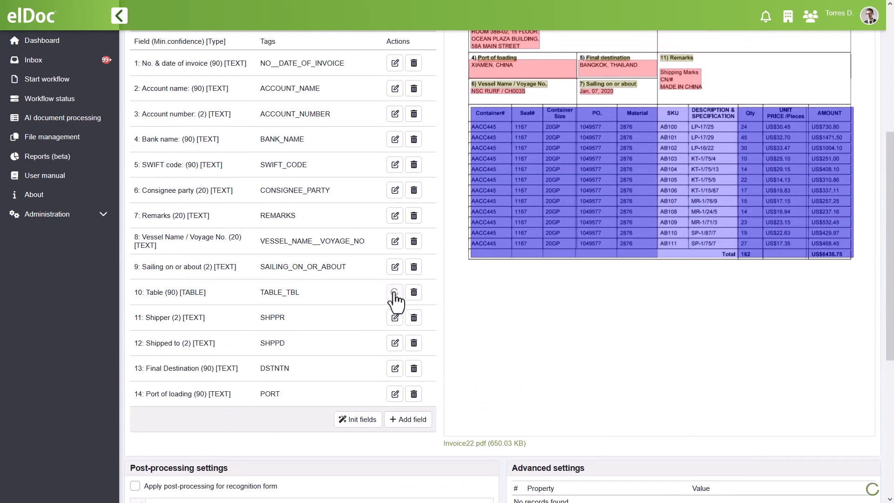
left_click(414, 293)
Add a new field named Table with the tag TABLE and set its field type to TABLE.
left_click(404, 395)
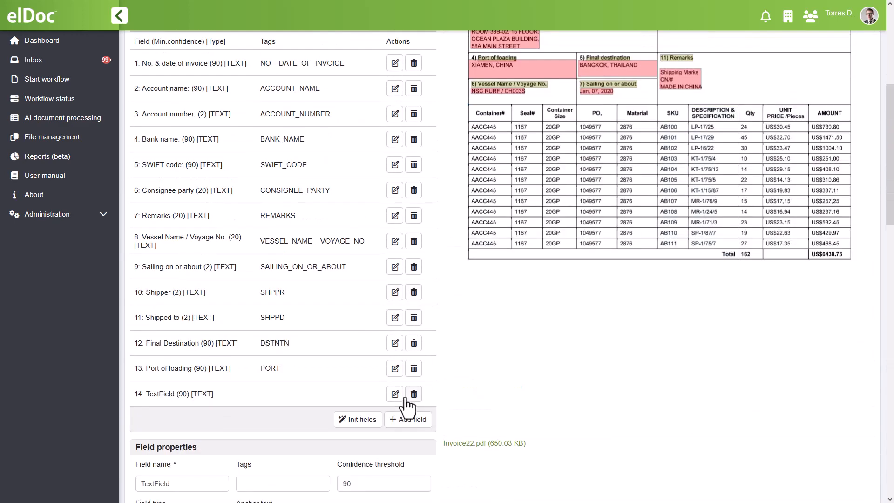
scroll(405, 407, "down", 5)
left_click_drag(173, 260, 140, 263)
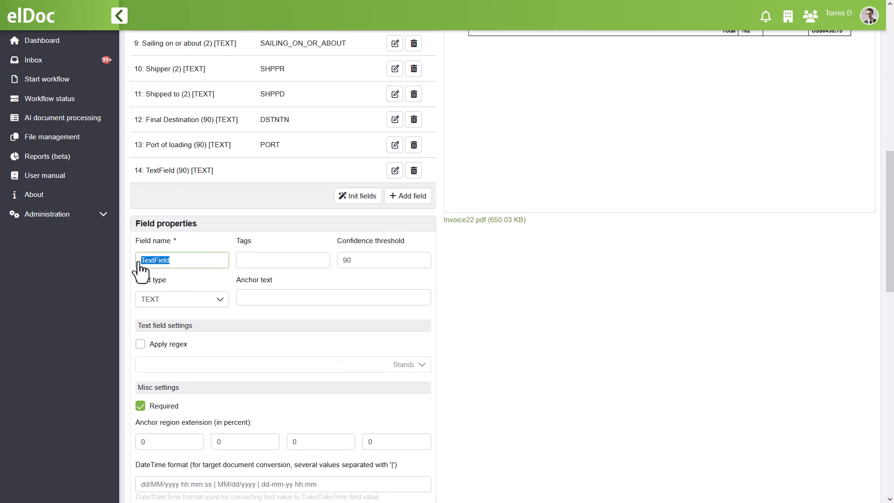
type("Table")
left_click(295, 260)
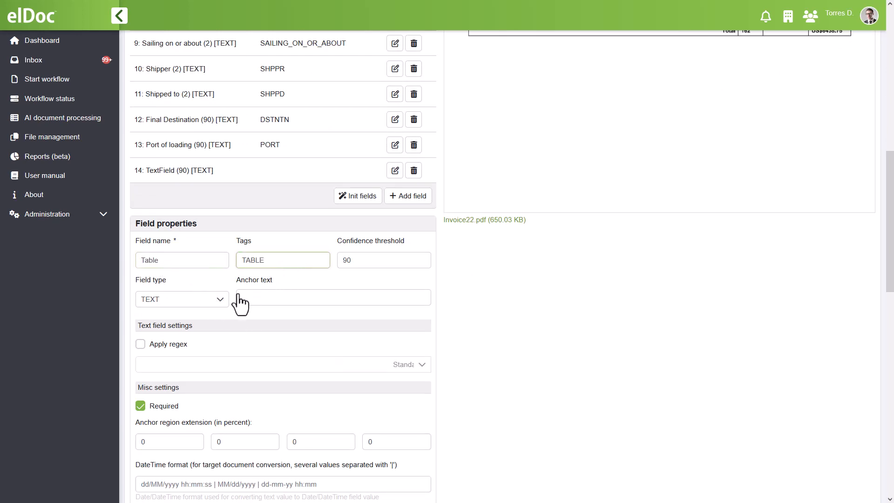
left_click(220, 300)
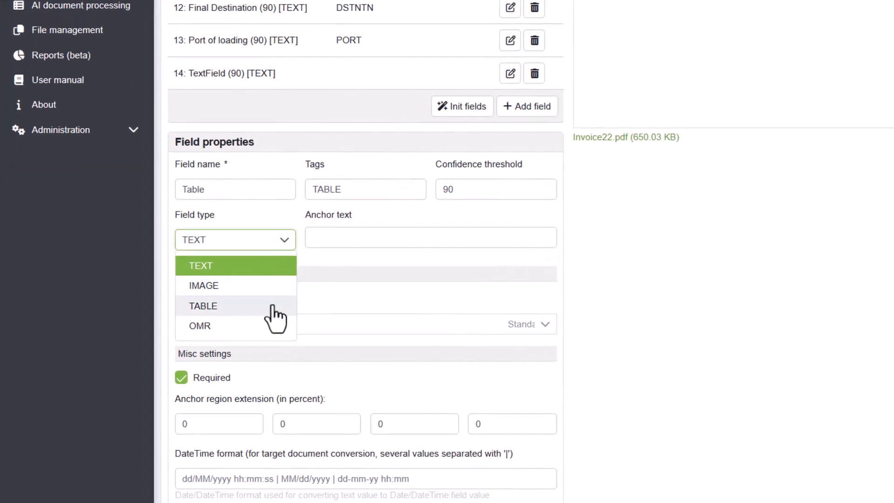
left_click(274, 308)
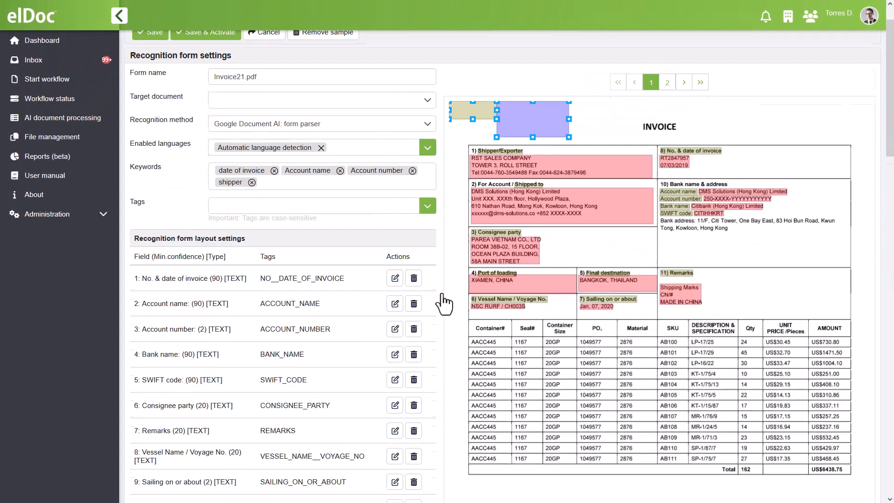
Fit the table region over the first item row and its anchor over the Container# header, and add a first column.
left_click_drag(533, 132, 852, 358)
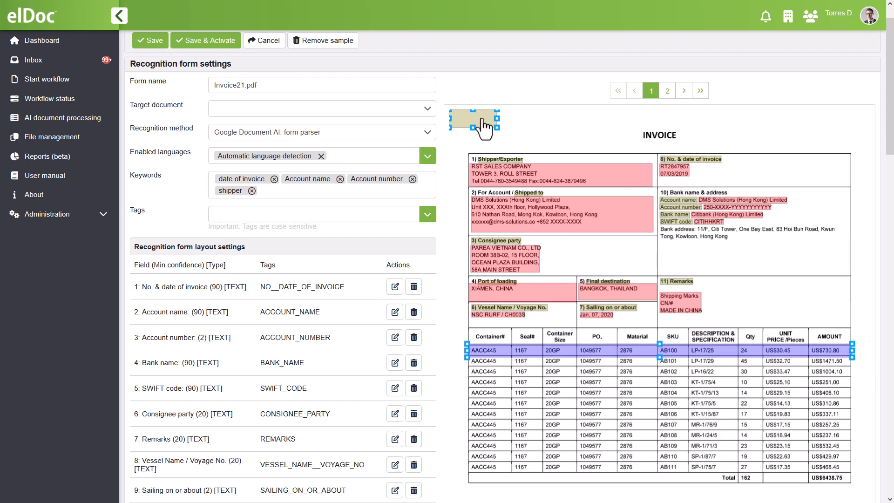
left_click_drag(483, 125, 496, 343)
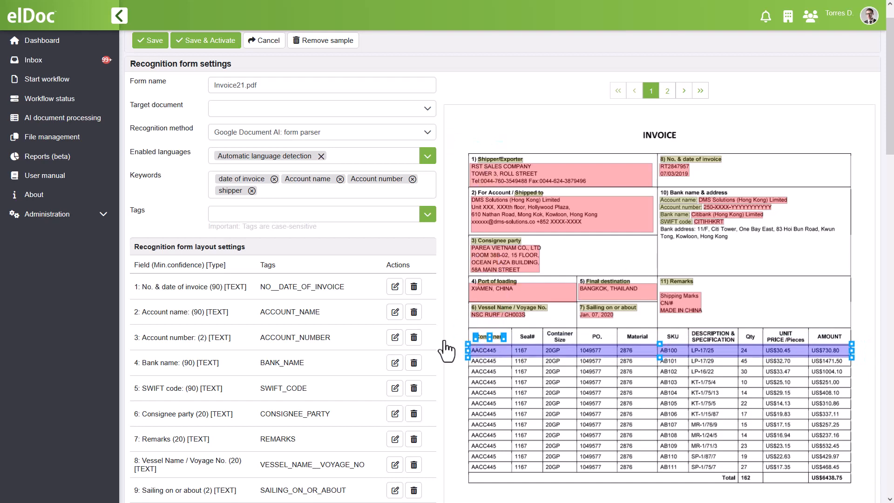
scroll(446, 350, "down", 8)
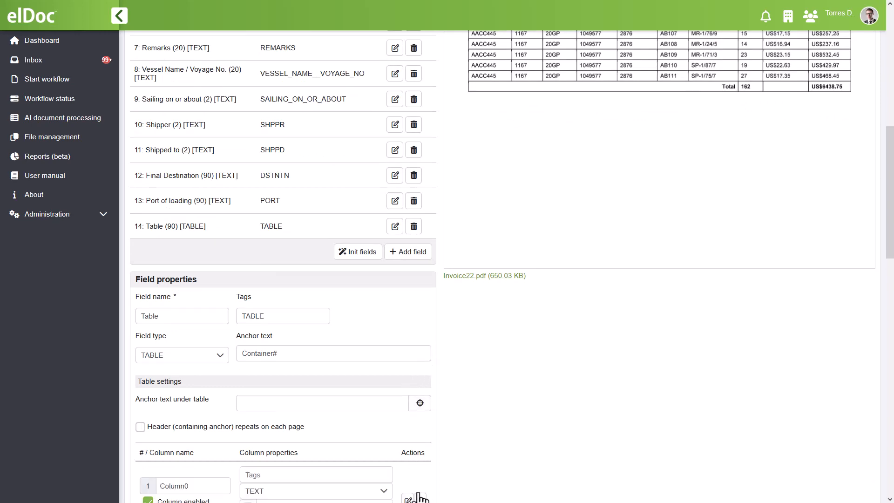
Place the anchor region for the text under the table over the Total label on page 2 of the sample invoice.
scroll(412, 443, "up", 4)
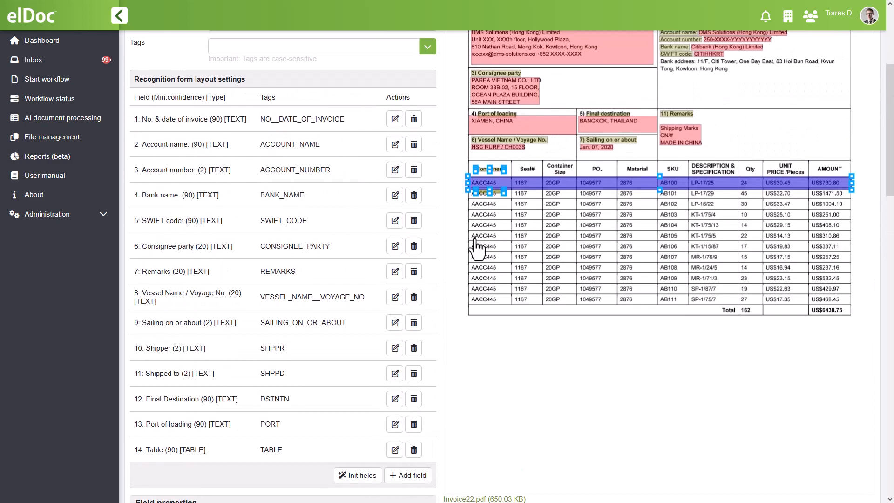
scroll(496, 196, "up", 2)
scroll(429, 203, "up", 5)
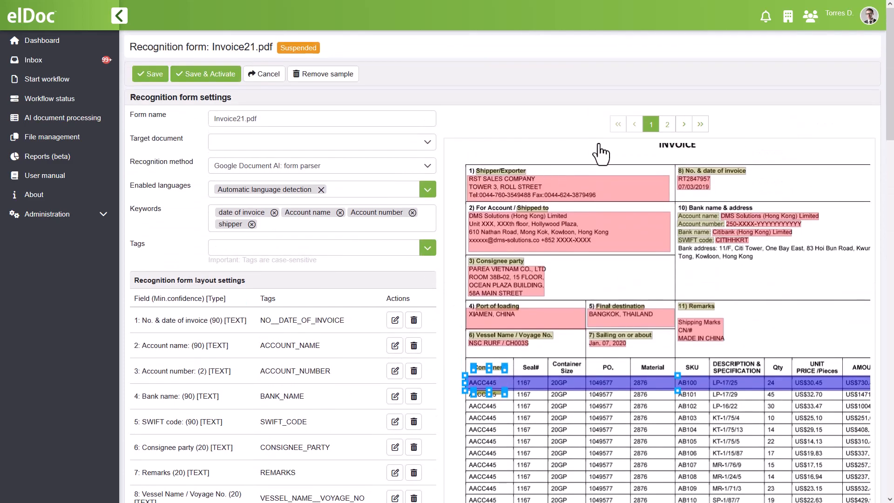
left_click(668, 124)
scroll(424, 201, "down", 5)
scroll(425, 211, "down", 3)
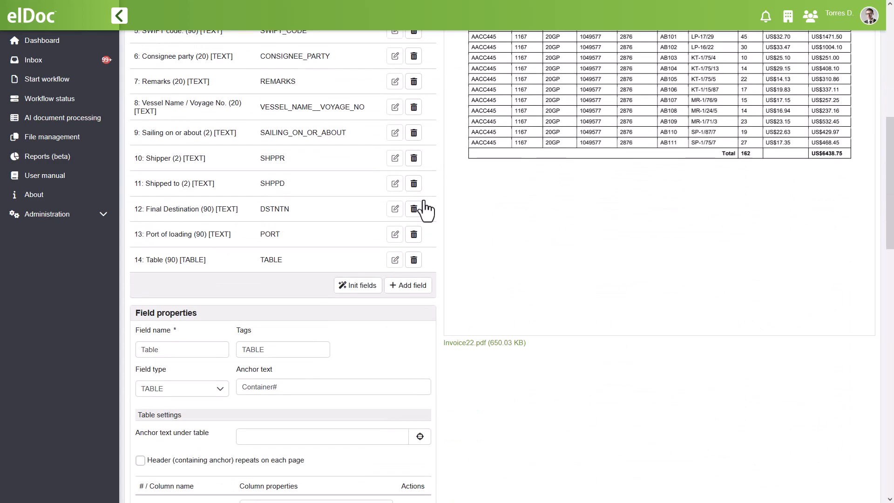
left_click(418, 441)
scroll(429, 228, "up", 1)
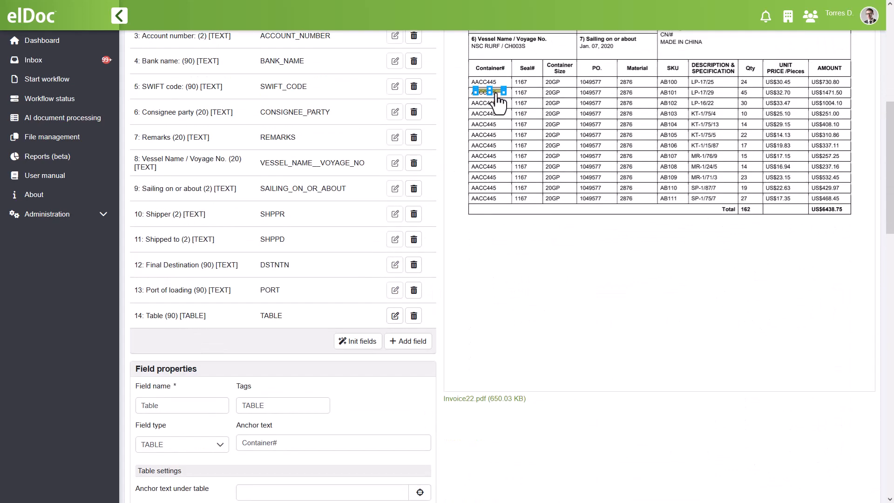
left_click(728, 209)
Confirm the Total anchor under the table and return the sample invoice to page 1.
scroll(351, 399, "down", 4)
scroll(398, 303, "up", 8)
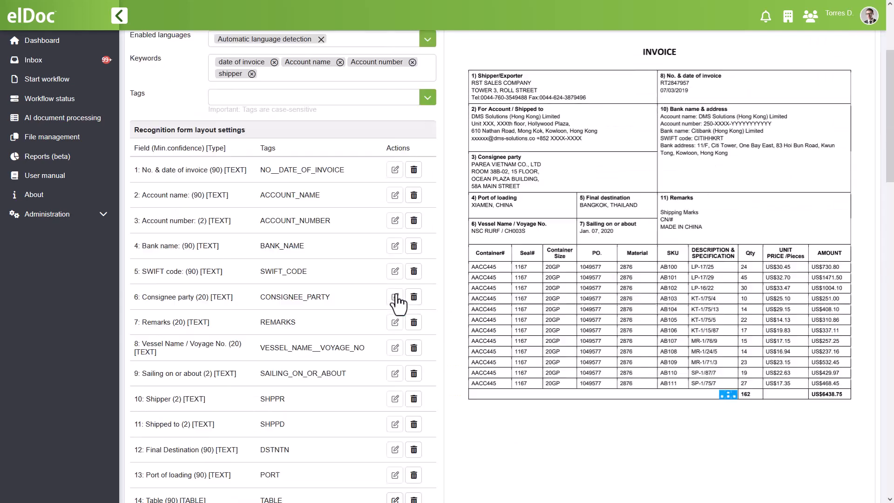
scroll(397, 302, "up", 2)
left_click(652, 69)
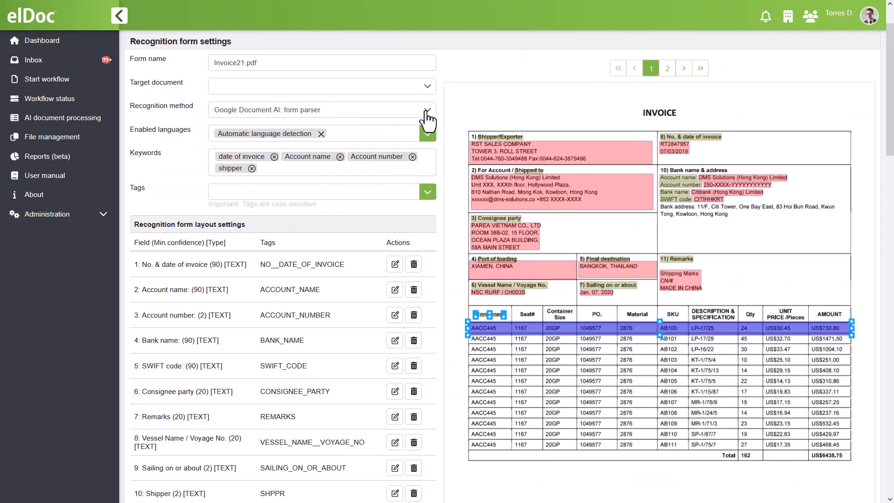
Mark the table header as repeating on each page and name the first column Container with the tag CNTNR.
scroll(427, 116, "down", 7)
scroll(431, 114, "down", 4)
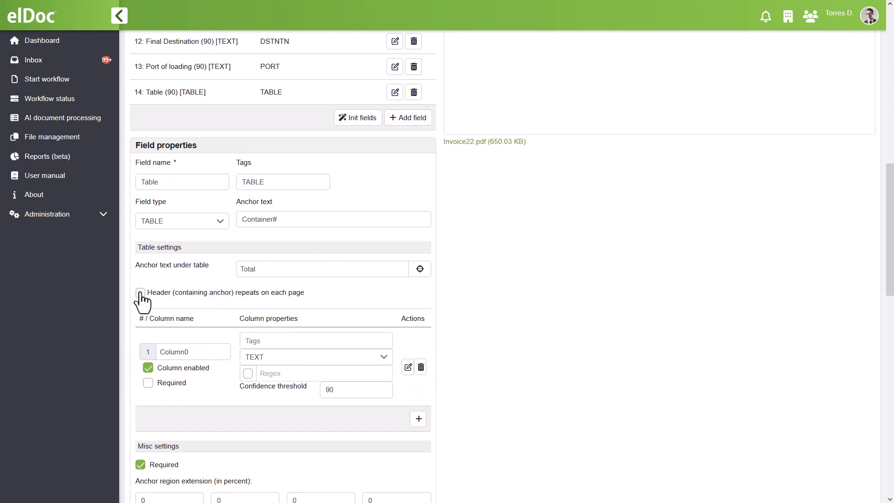
double_click(162, 354)
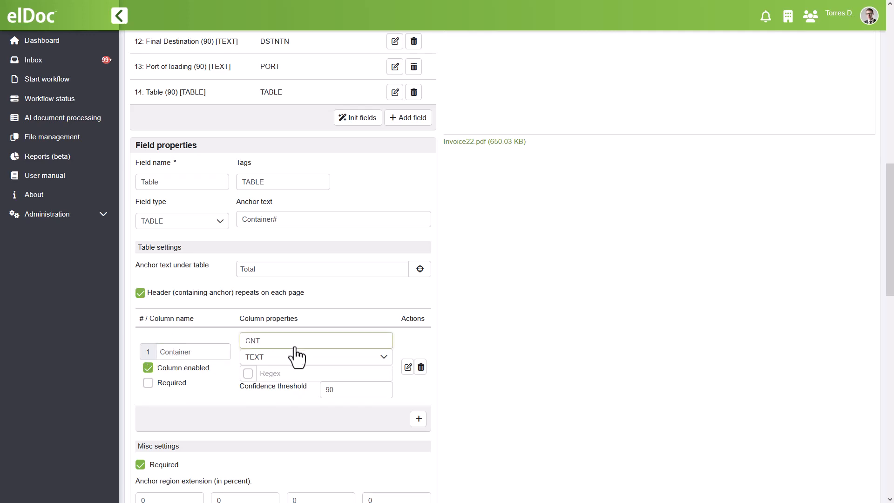
Add a second column named Seal No with the tag SEAL_NO and place its divider between Container# and Seal#.
left_click(418, 419)
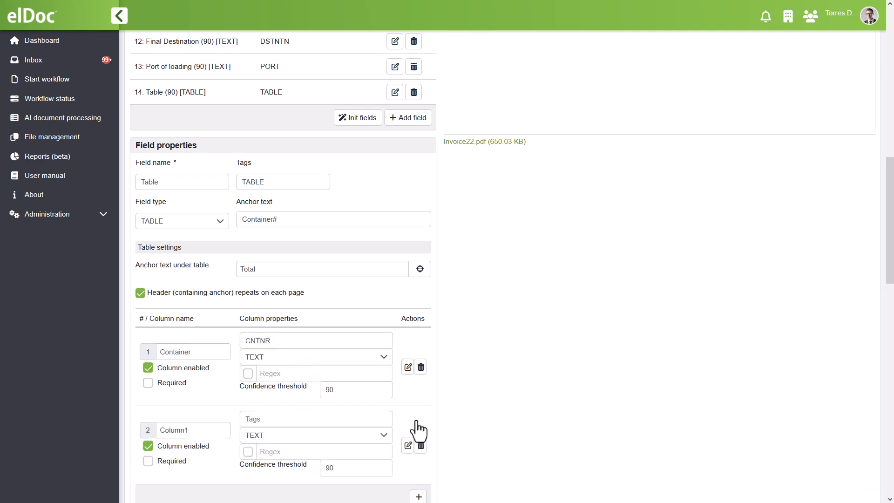
double_click(160, 430)
left_click(310, 421)
type("SEAL_NO")
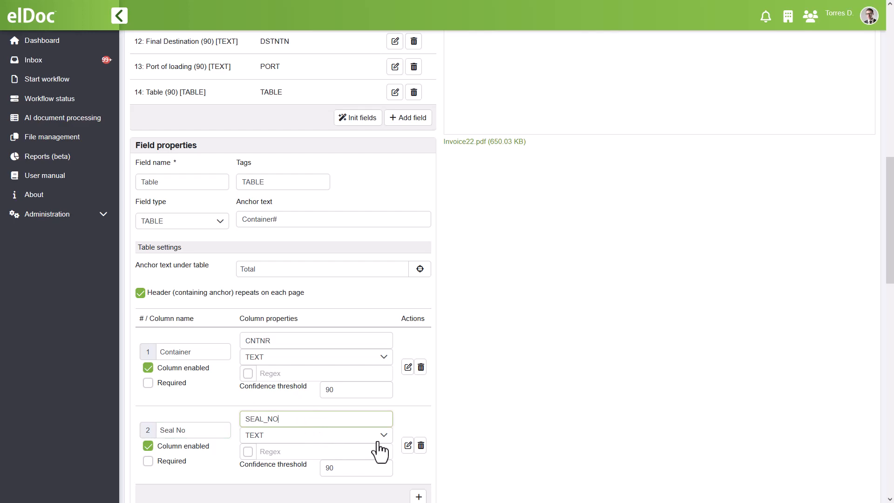
left_click(406, 447)
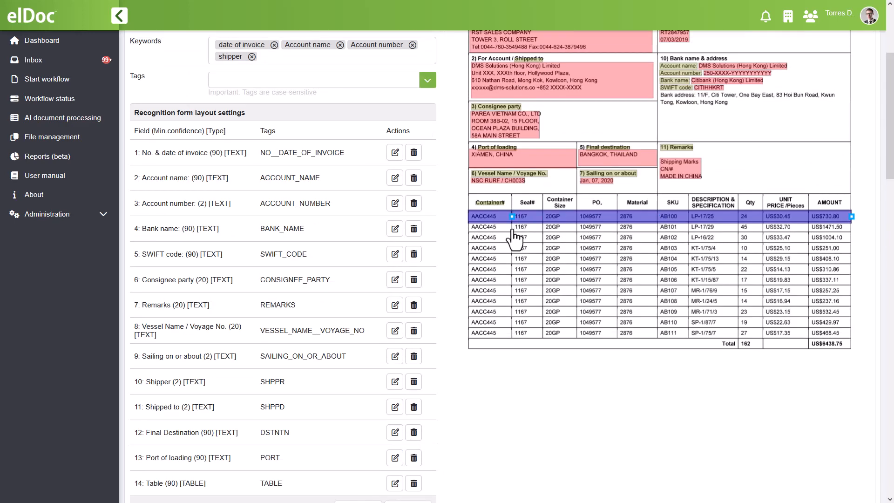
Add a third column named Container Size with the tag CNTNR_SIZE and place its divider after the Seal# column.
scroll(409, 263, "down", 10)
left_click(418, 385)
left_click_drag(206, 397, 148, 401)
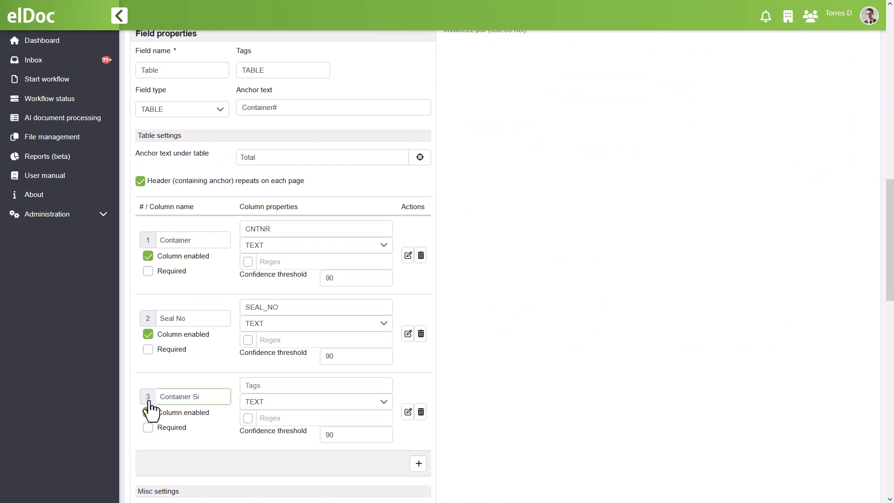
left_click(315, 386)
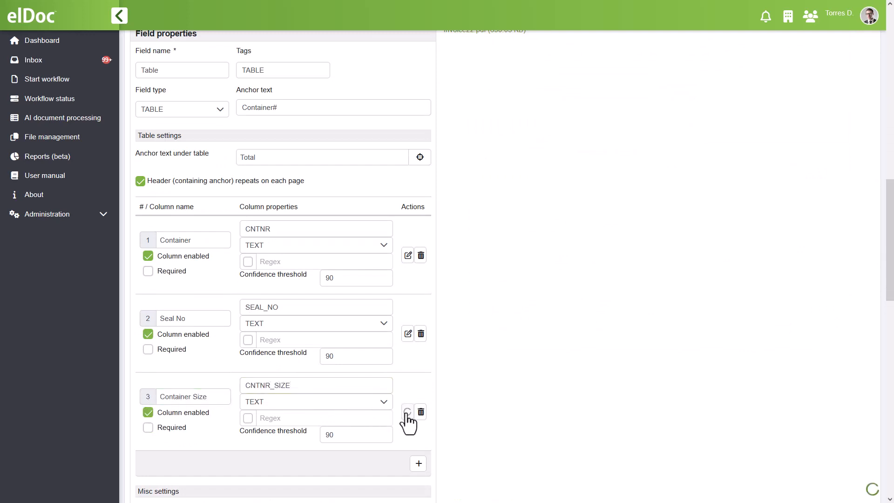
scroll(408, 420, "up", 10)
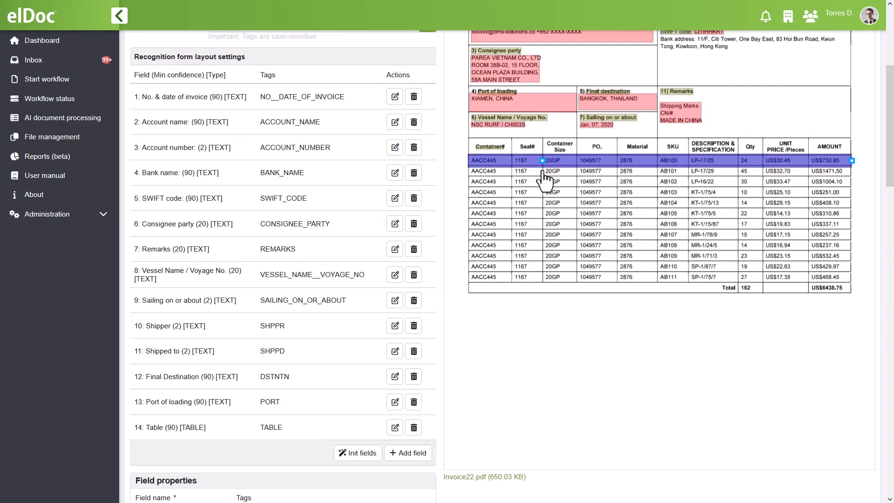
Add a fourth table column named PO with the tag PO.
scroll(425, 249, "down", 10)
left_click(418, 426)
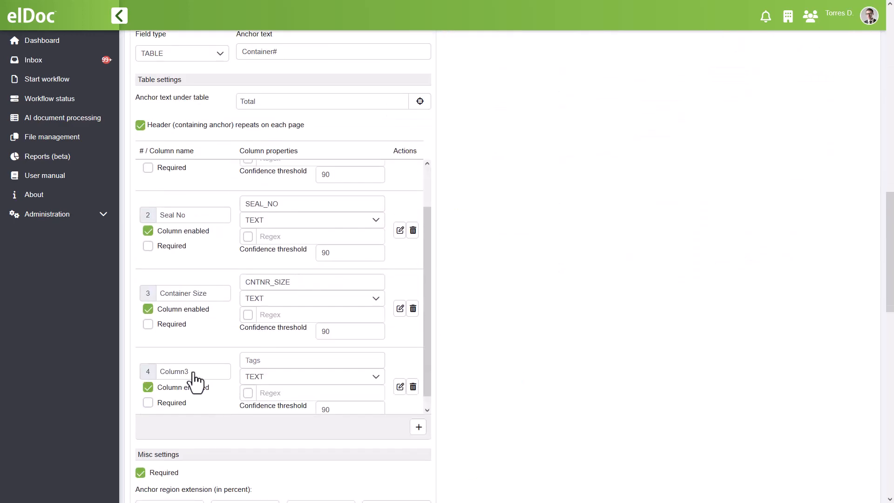
left_click_drag(193, 373, 158, 373)
type("PO")
left_click(274, 361)
scroll(399, 393, "up", 10)
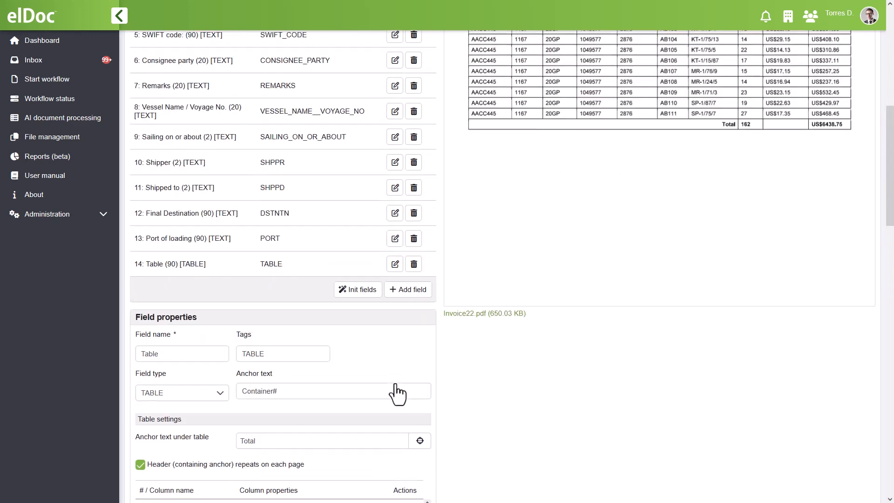
Add a fifth table column named Material with the tag MTRL.
scroll(440, 230, "down", 10)
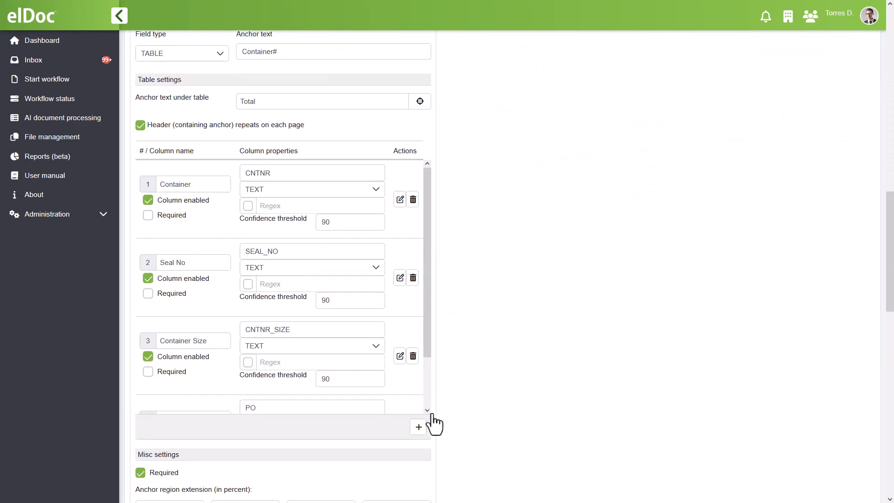
left_click(418, 426)
left_click(210, 363)
left_click_drag(209, 363, 174, 367)
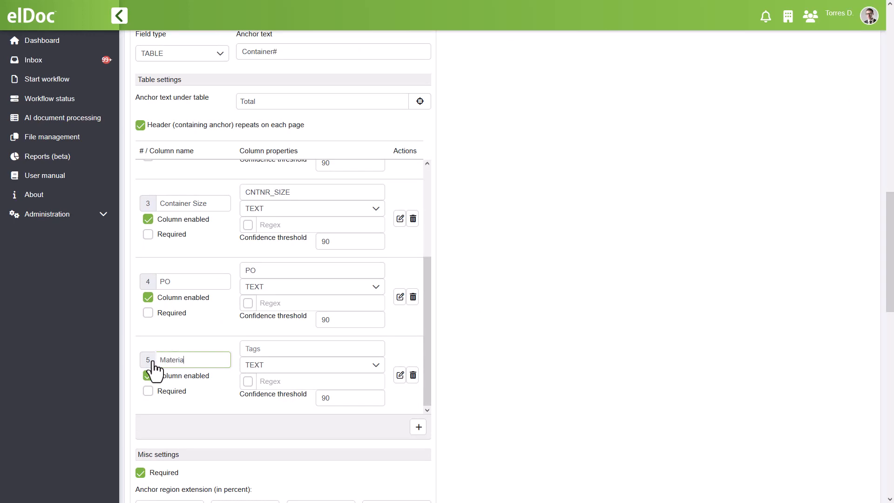
type("Material")
left_click(268, 352)
type("MTRL")
left_click(455, 365)
scroll(455, 365, "up", 10)
Add a sixth table column named SKU with the tag SKU.
scroll(434, 363, "down", 12)
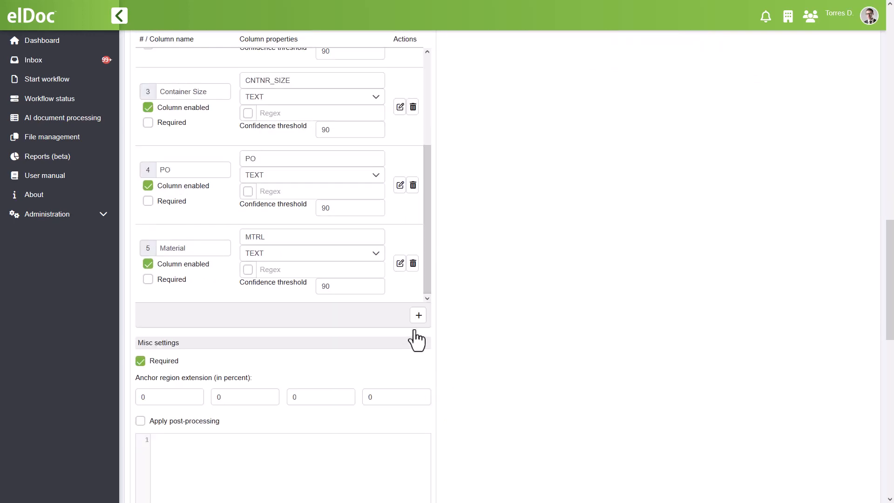
left_click(418, 318)
left_click_drag(426, 241, 426, 289)
left_click_drag(189, 248, 157, 255)
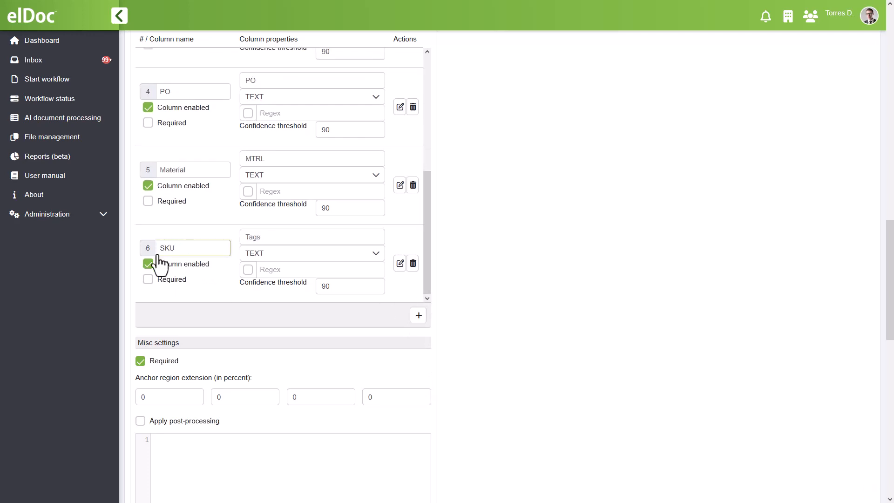
left_click(248, 241)
left_click(705, 291)
scroll(704, 292, "up", 10)
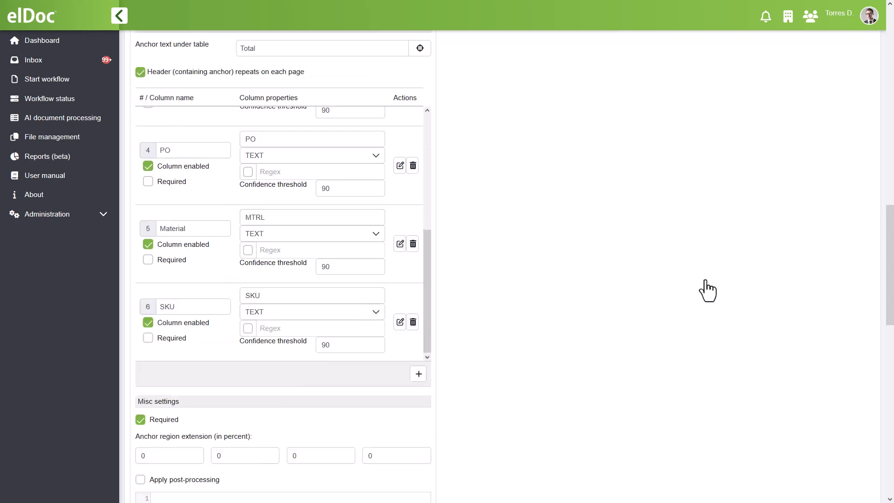
Add a seventh table column named Description with the tag DSCRPTN and place its divider after the SKU column.
scroll(388, 312, "down", 12)
left_click(418, 371)
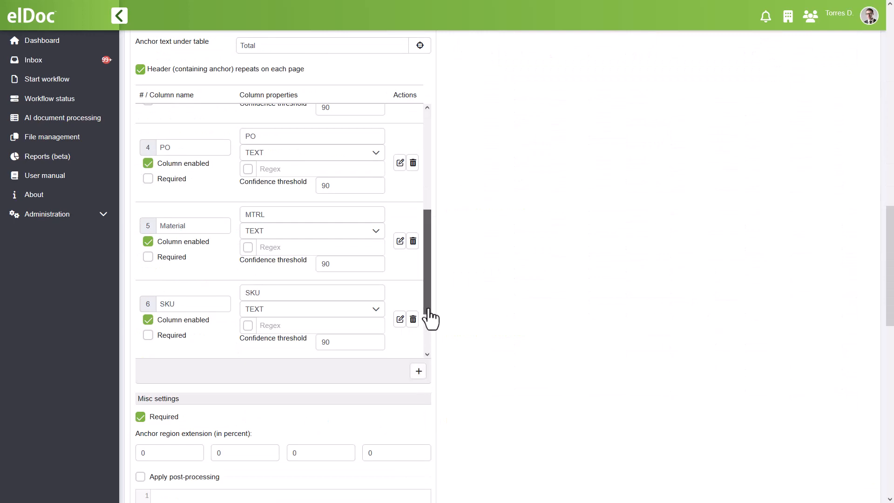
left_click_drag(427, 311, 426, 348)
left_click_drag(191, 305, 153, 308)
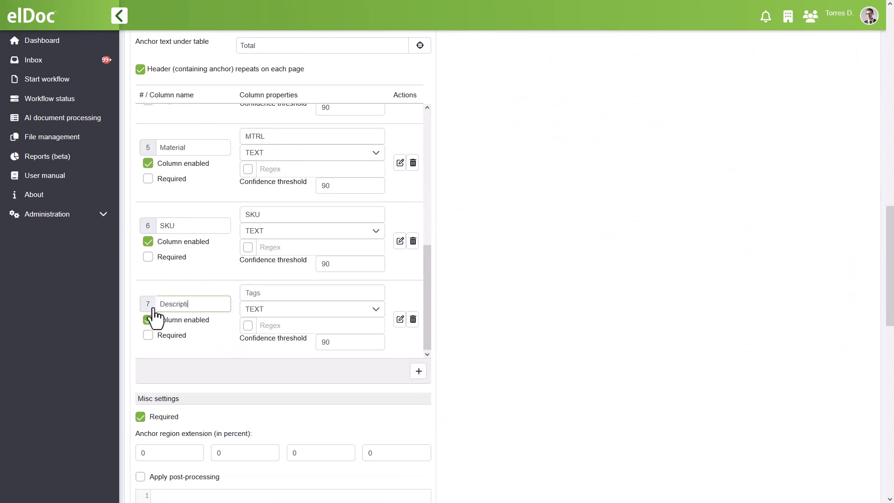
left_click(269, 293)
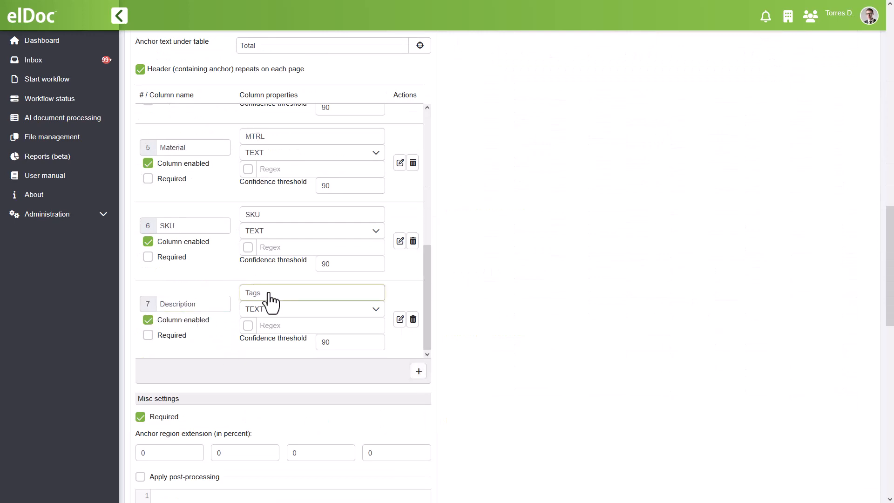
left_click(401, 319)
scroll(457, 325, "up", 8)
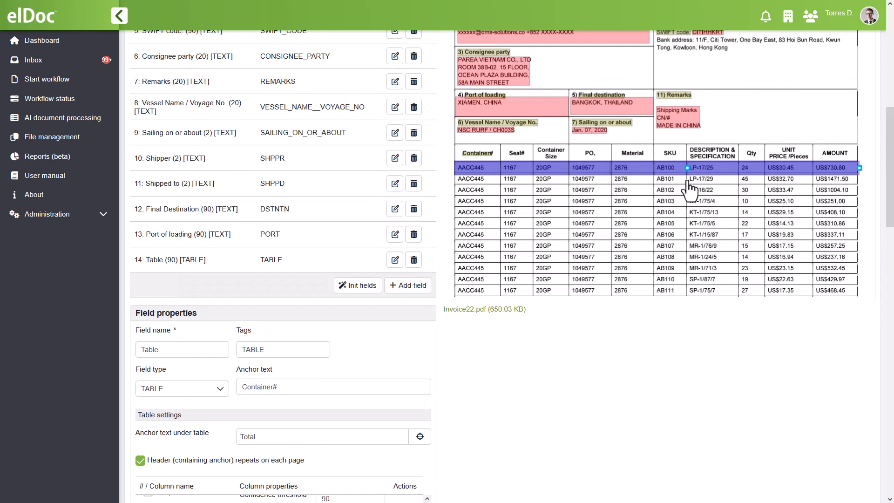
Add an eighth table column named QTY with the tag QTY and position its divider at the sample's Qty column.
scroll(431, 298, "down", 10)
left_click_drag(230, 308, 158, 311)
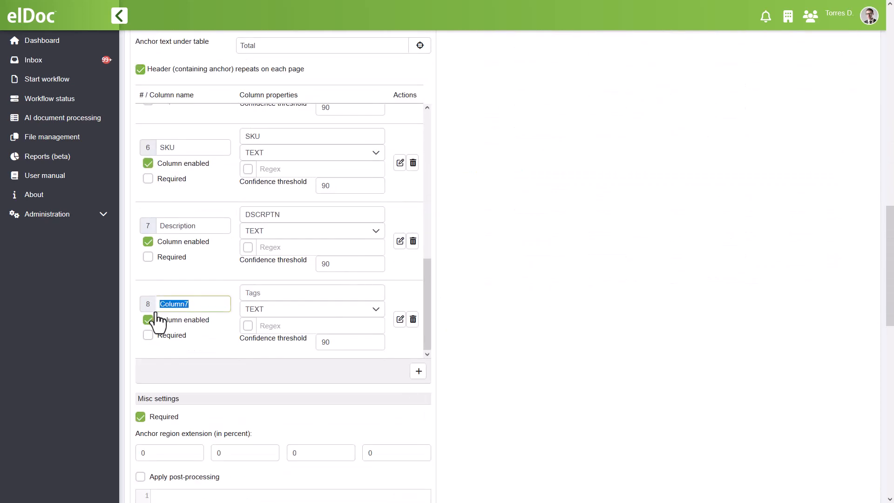
left_click(251, 294)
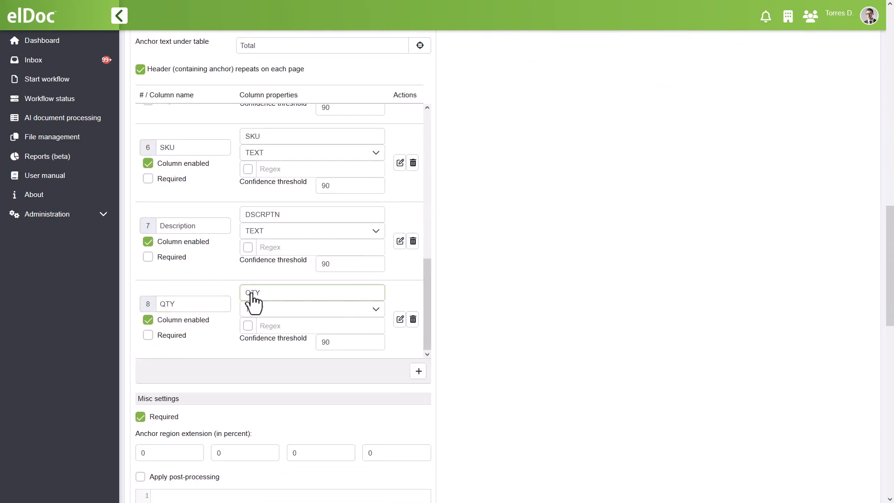
left_click(399, 319)
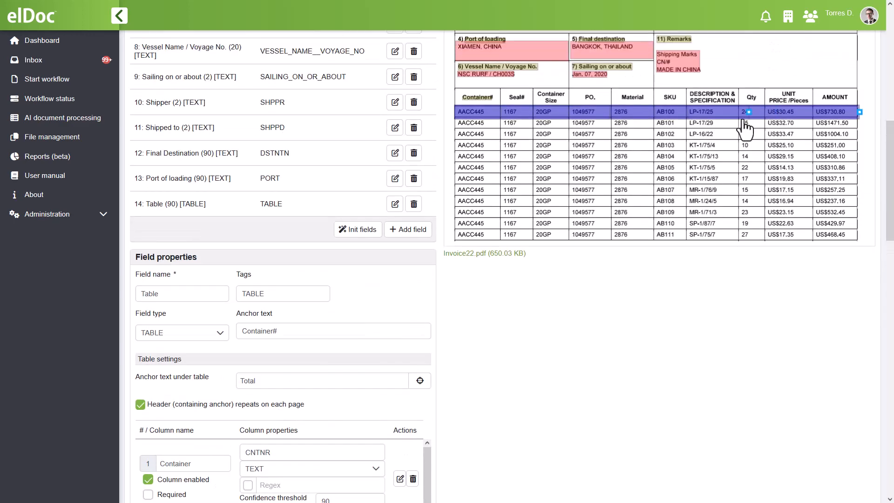
Add a ninth table column named Unit Price with the tag PRICE_UNIT and position its divider on the sample table.
scroll(740, 131, "down", 8)
scroll(410, 191, "down", 10)
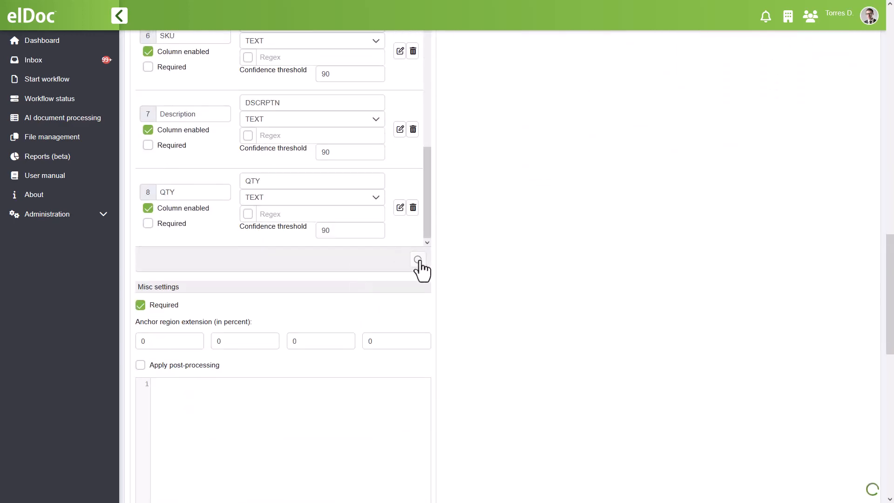
double_click(158, 193)
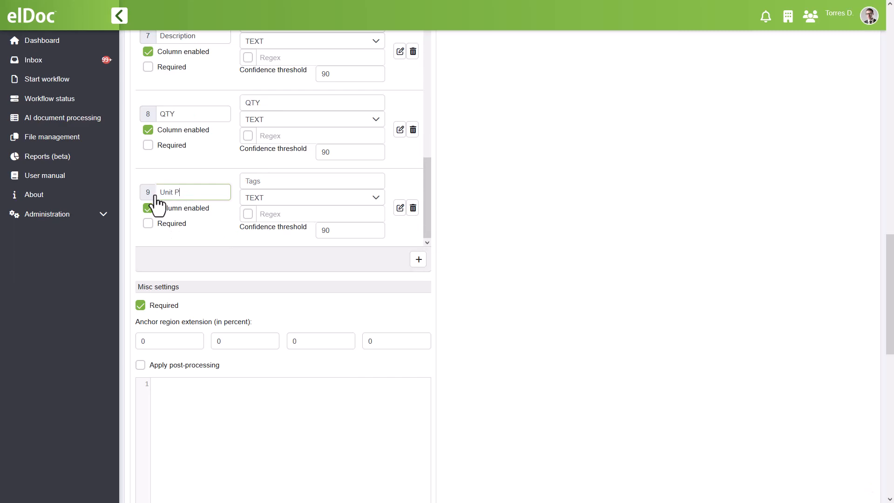
left_click(291, 182)
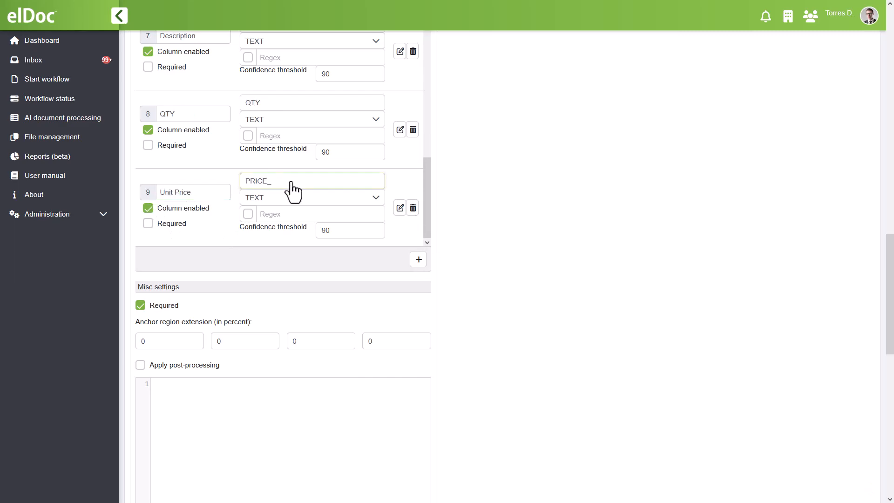
left_click(400, 207)
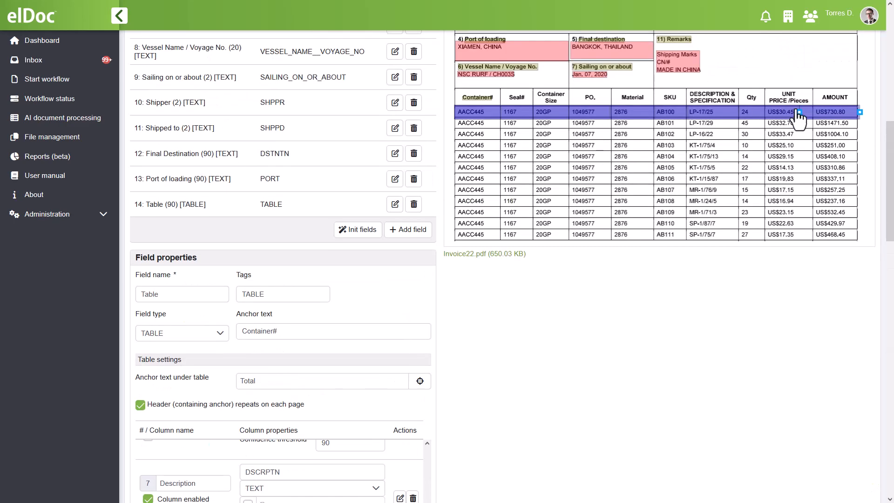
Add a tenth table column named Amount with the tag AMNT and open its region for editing on the sample.
scroll(440, 304, "down", 5)
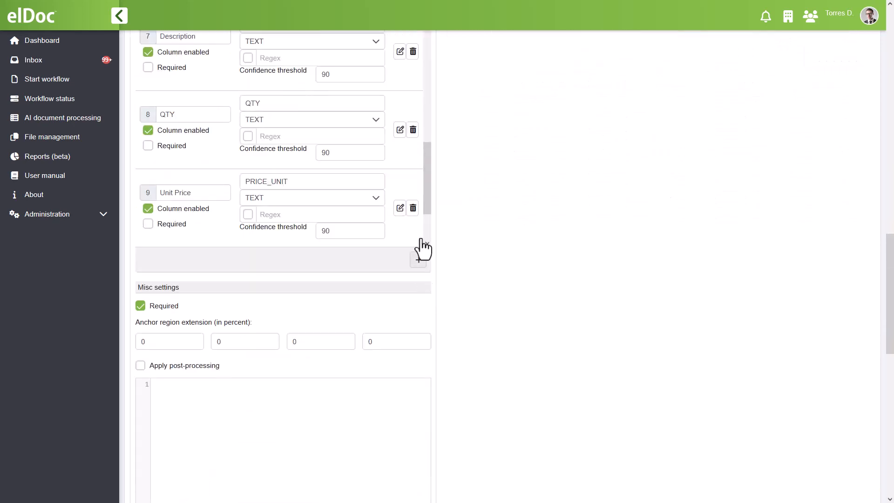
left_click(418, 259)
left_click_drag(190, 194, 151, 217)
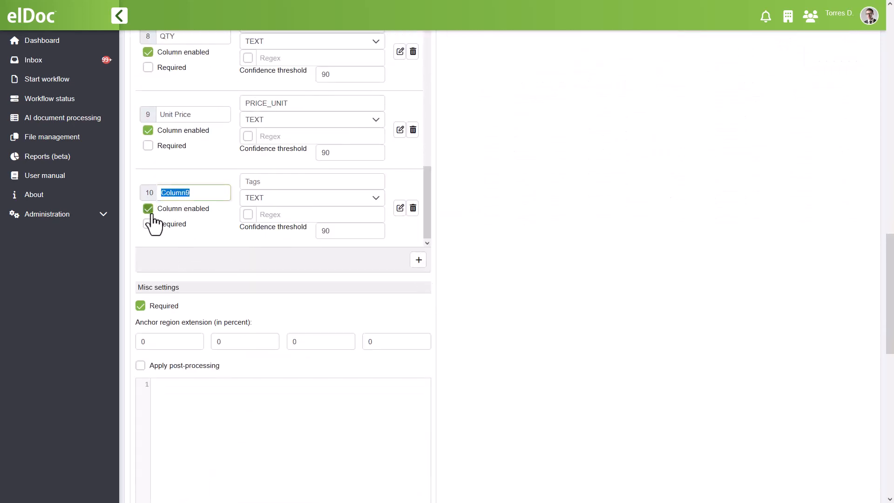
left_click(246, 182)
type("AMNT")
left_click(399, 208)
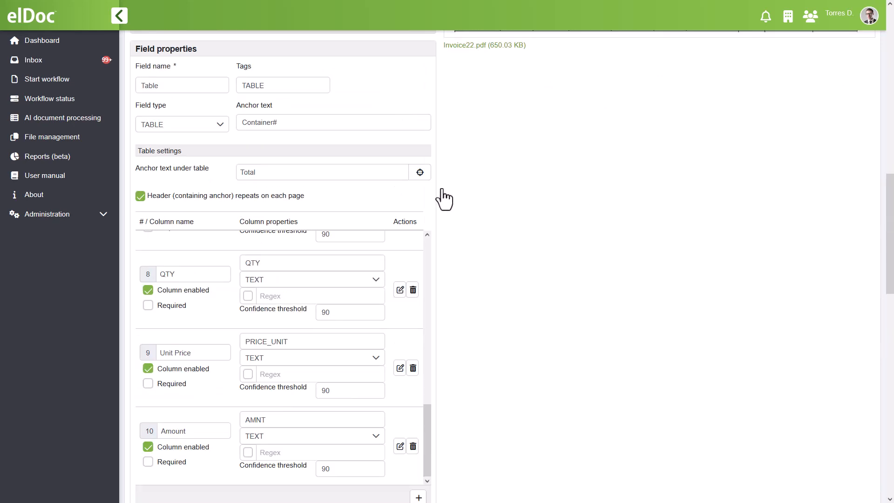
Disable the Material, SKU and Description columns of the table, keeping the Seal No column enabled.
scroll(443, 296, "down", 5)
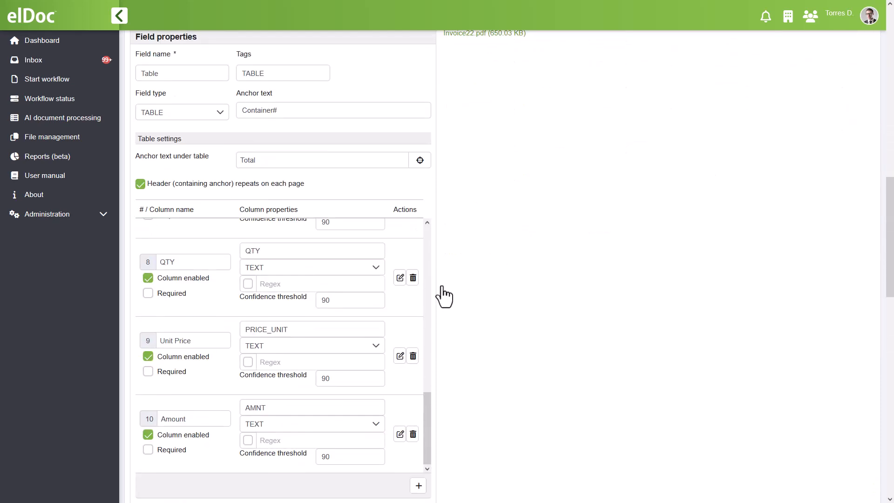
left_click_drag(427, 405, 426, 232)
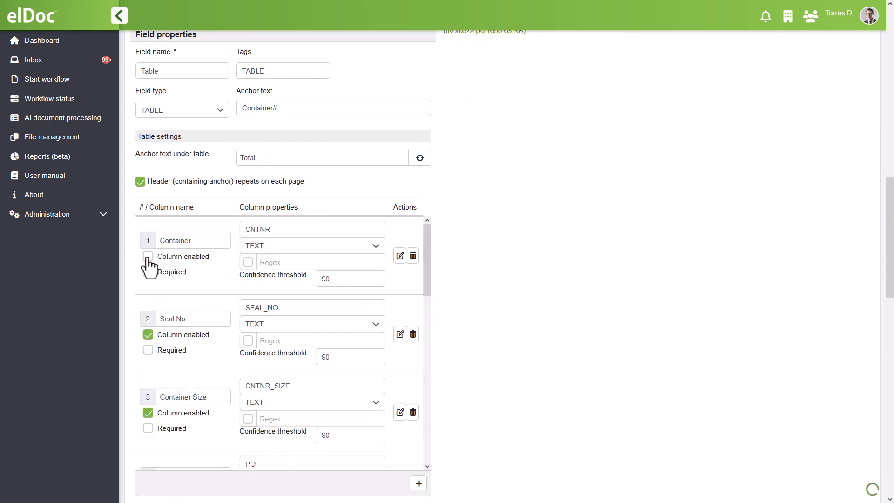
scroll(149, 344, "down", 5)
left_click(147, 332)
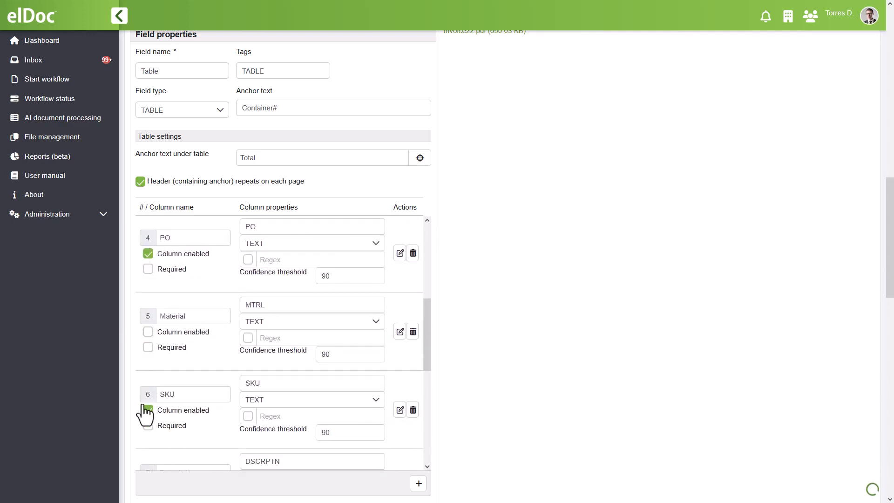
left_click(148, 409)
scroll(149, 414, "down", 1)
left_click(148, 440)
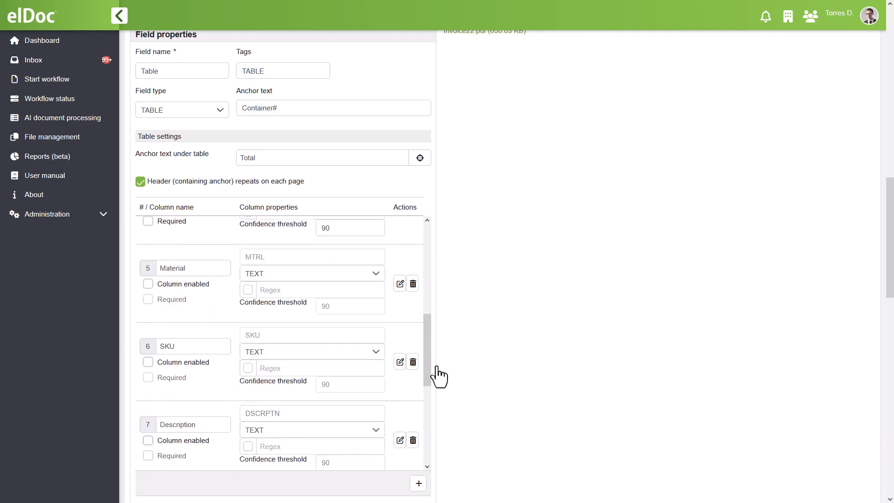
Apply the table field settings, and save and activate the recognition form.
scroll(438, 376, "down", 9)
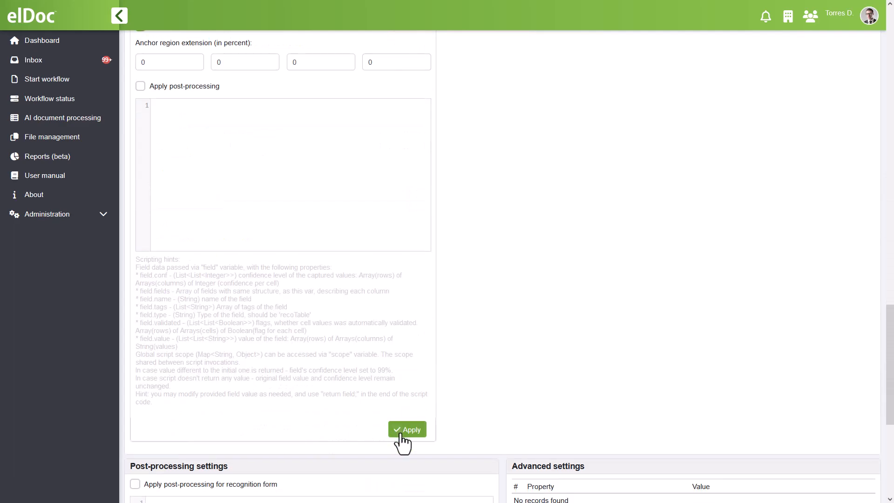
left_click(399, 430)
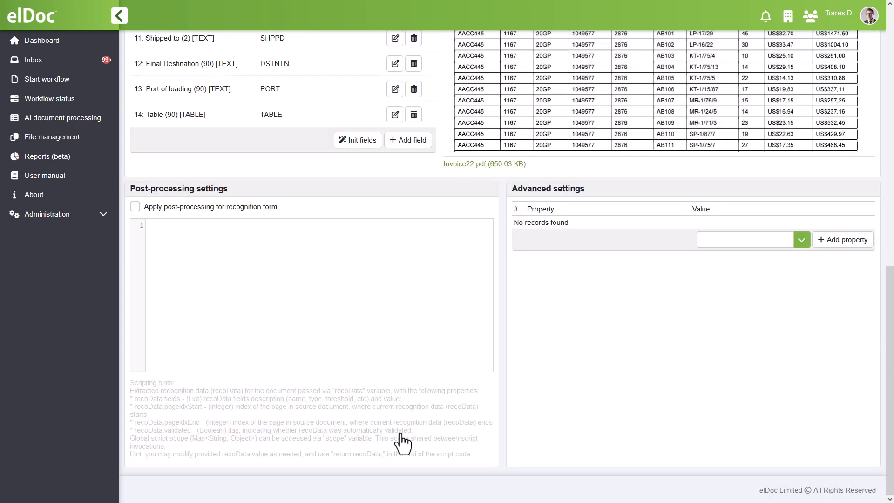
scroll(400, 437, "up", 12)
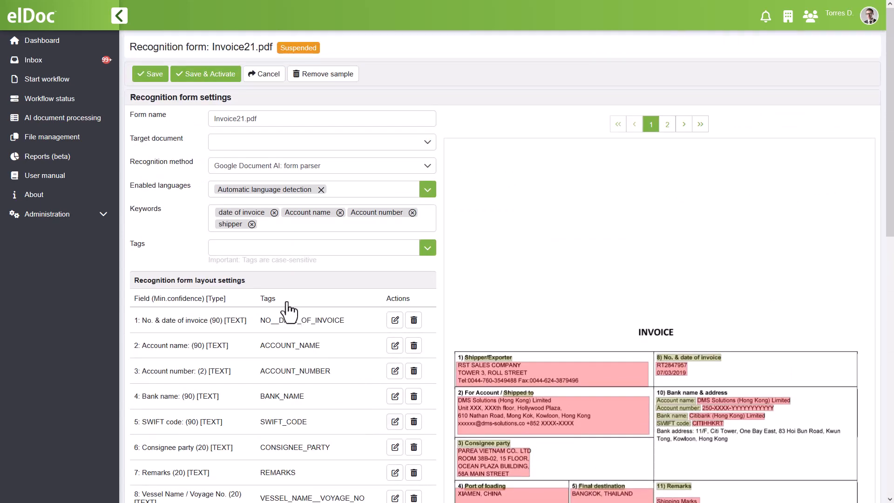
left_click(213, 78)
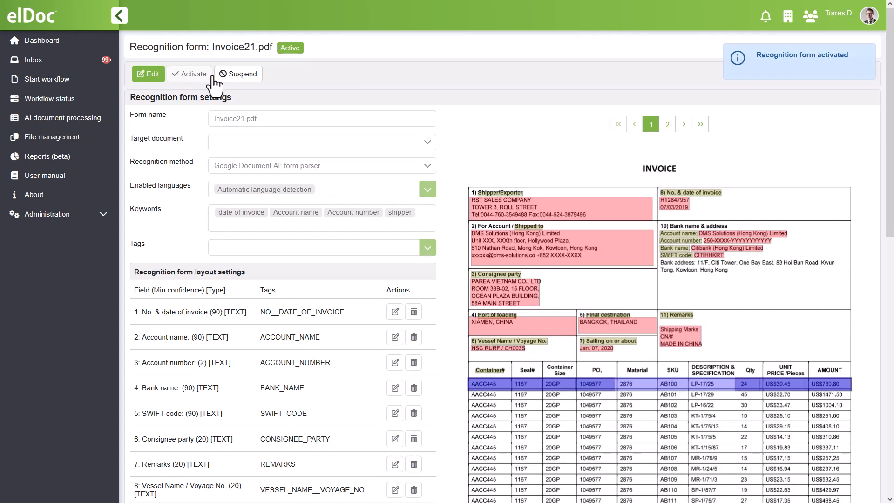
Upload Invoice21.pdf, Invoice22.pdf and Invoice23.pdf from the Invoices folder for AI document processing.
left_click(105, 120)
left_click(160, 205)
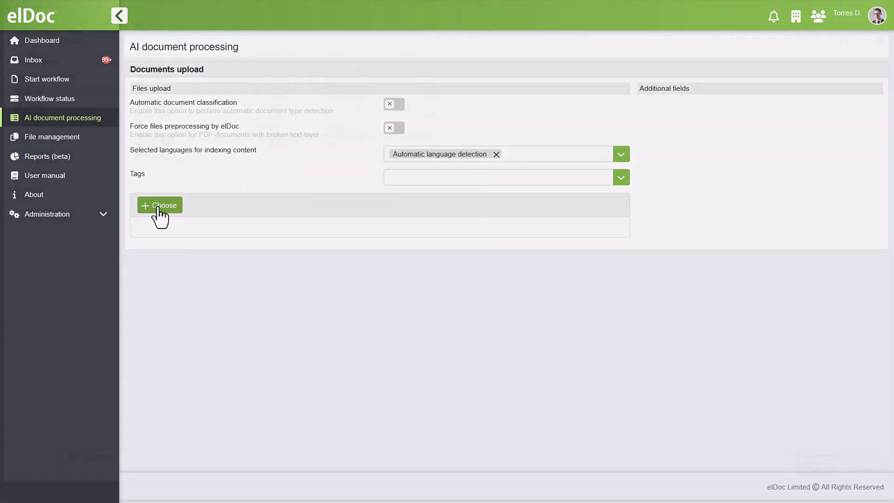
left_click(163, 137)
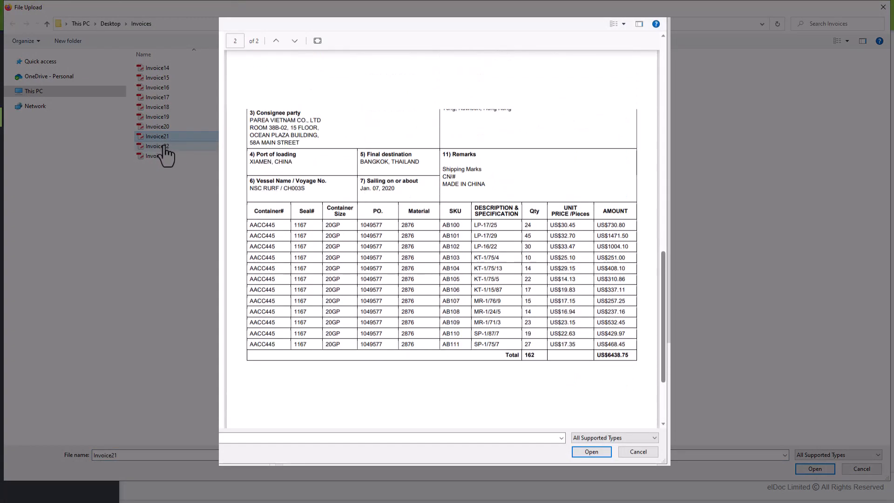
left_click(163, 146, "ctrl")
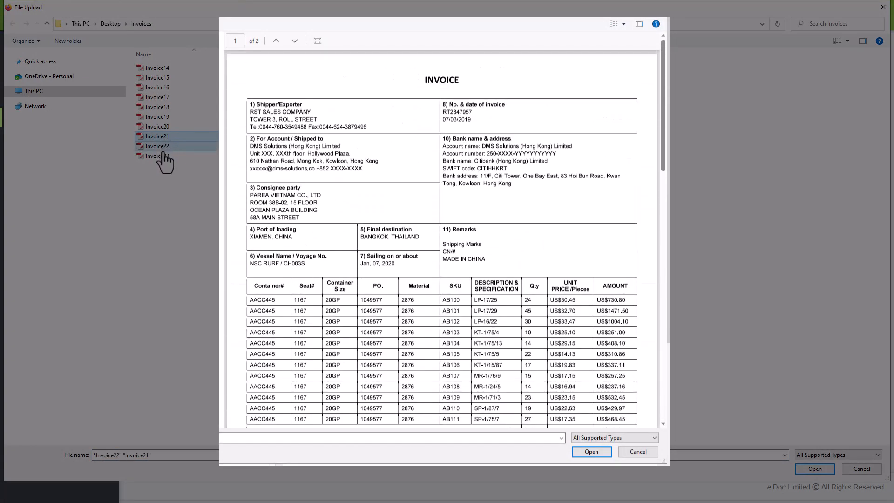
left_click(163, 157, "ctrl")
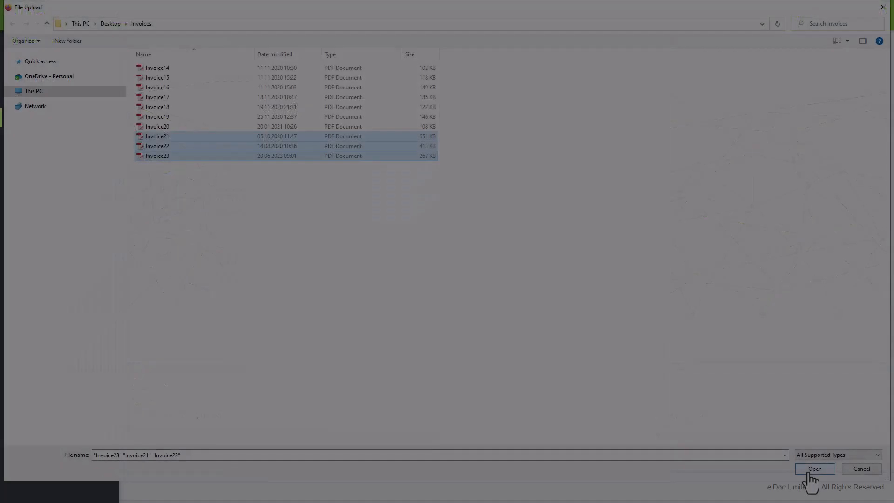
left_click(809, 473)
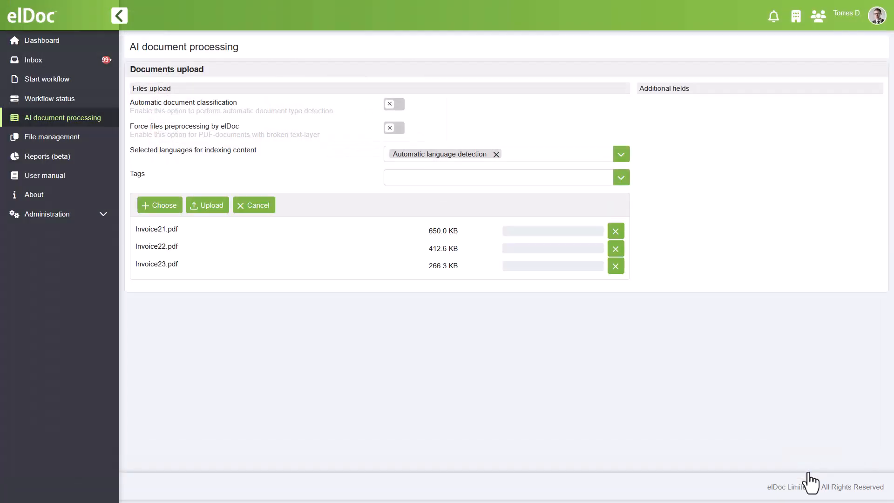
left_click(212, 209)
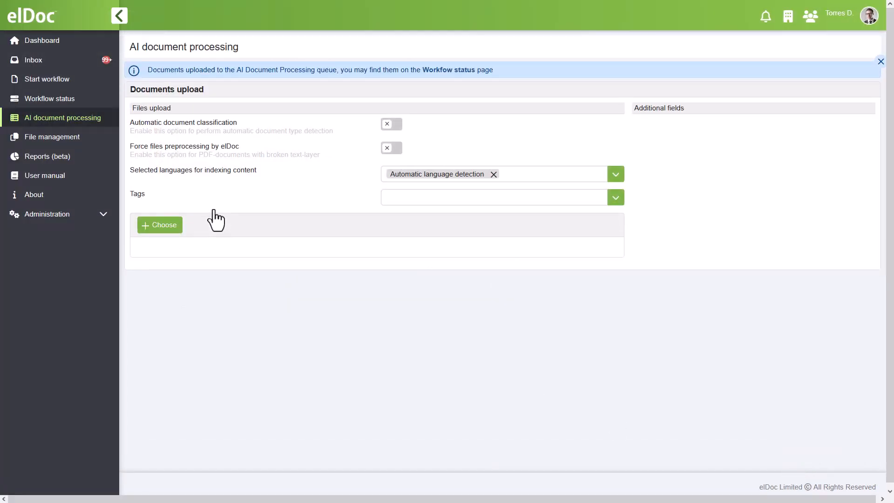
Open the processed Invoice21.pdf document from the workflow status list and review the fields and table extracted from page 1.
left_click(461, 71)
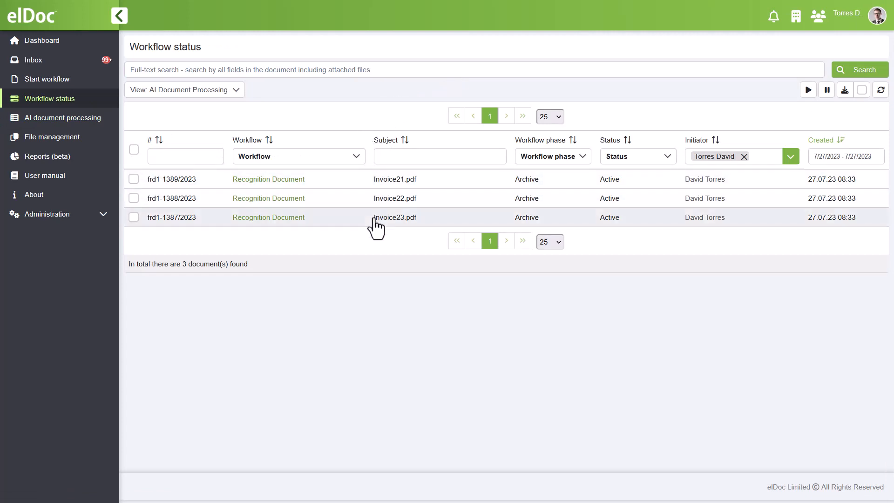
left_click(289, 185)
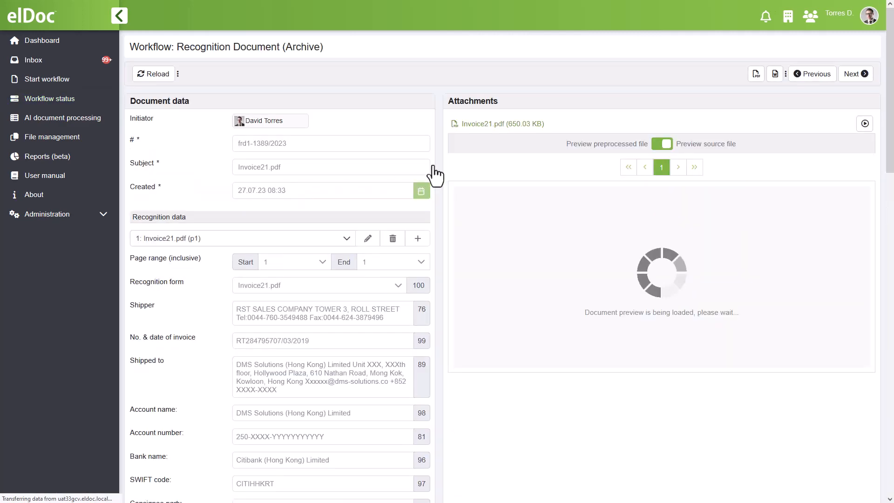
scroll(438, 173, "down", 7)
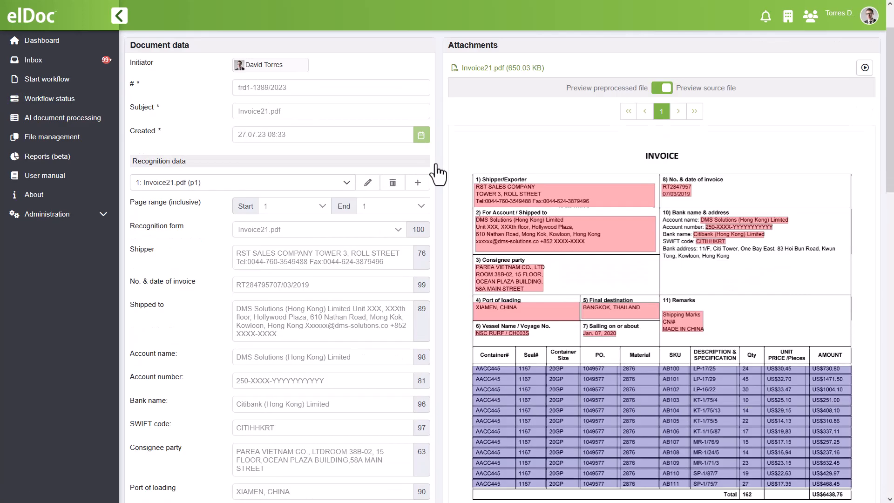
scroll(436, 172, "down", 3)
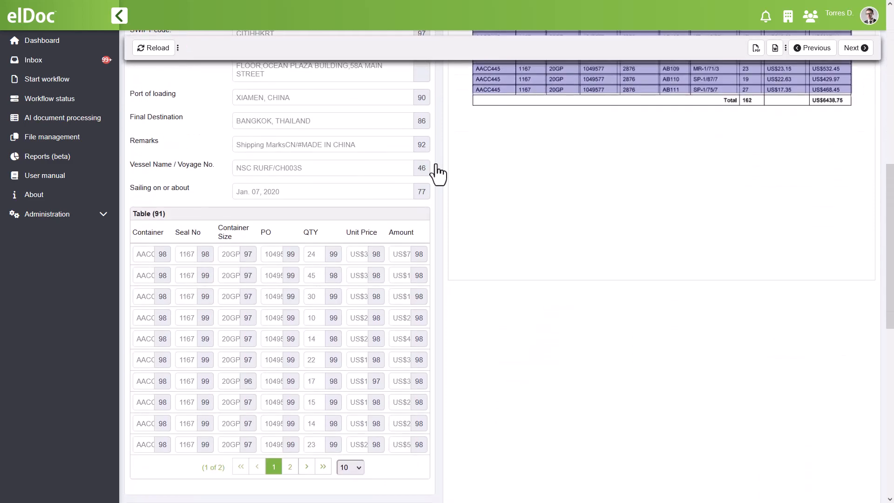
Switch the recognition data to Invoice21.pdf (p2) and review the fields and table extracted from that page.
scroll(435, 171, "up", 9)
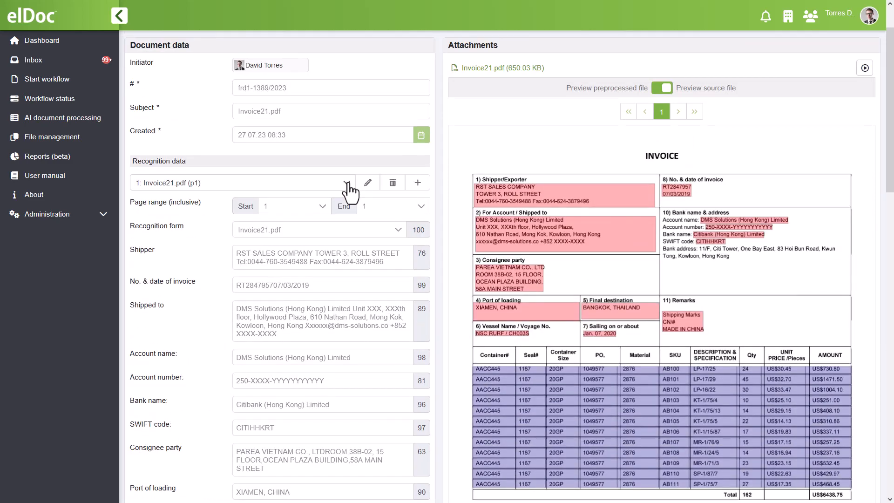
left_click(349, 184)
left_click(320, 212)
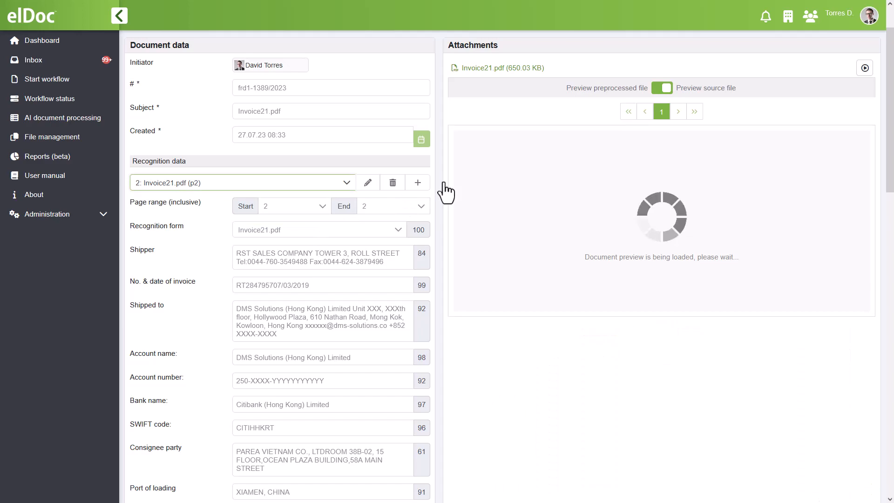
scroll(445, 192, "down", 10)
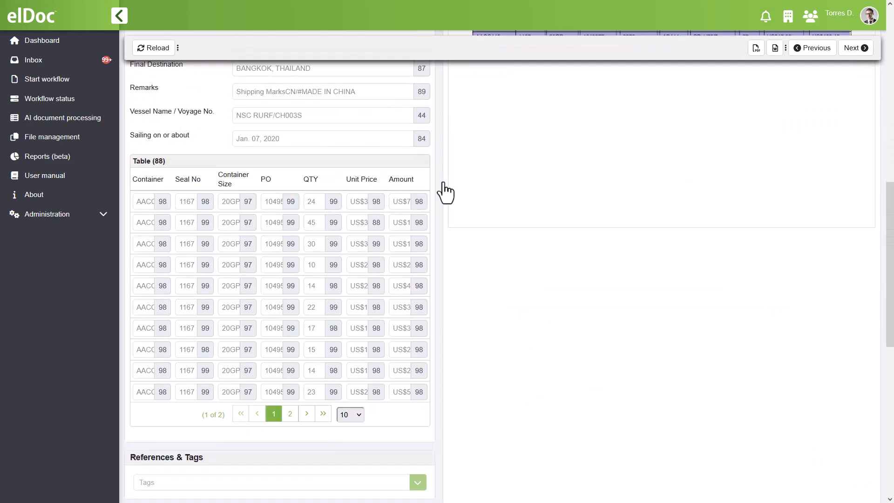
Open the processed Invoice22.pdf document from the workflow status list and review the fields extracted from pages 1-2.
scroll(446, 192, "up", 10)
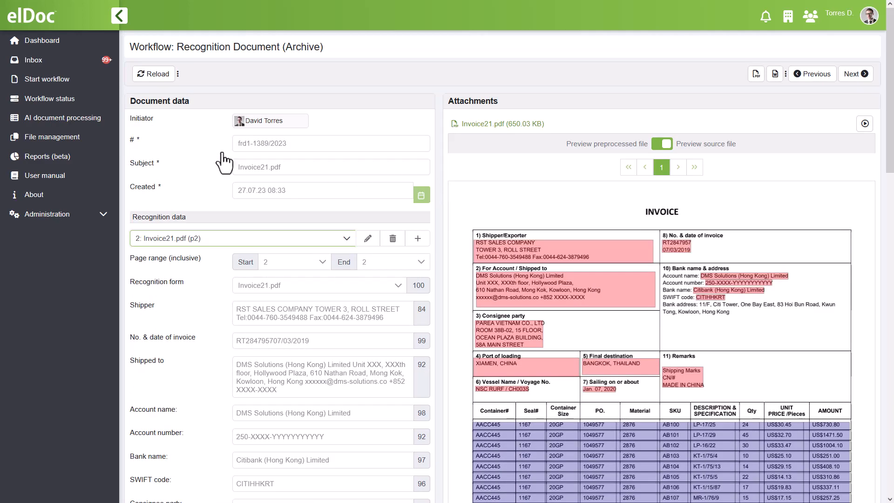
left_click(70, 101)
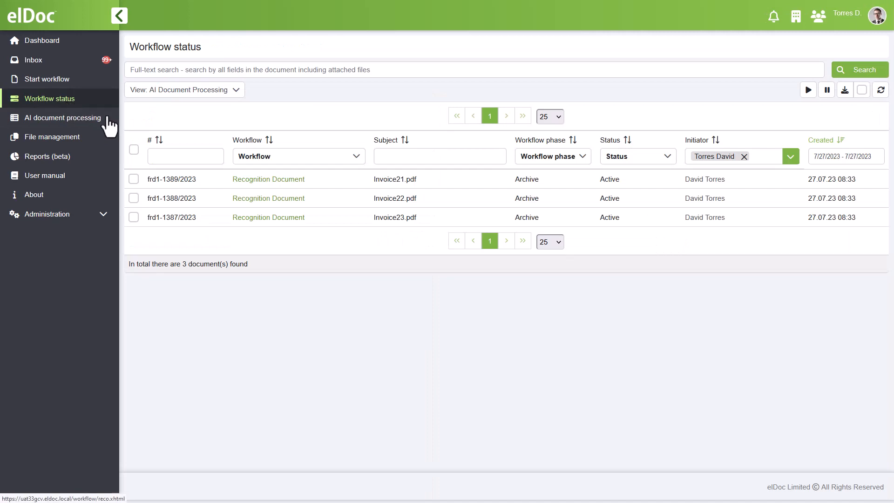
left_click(246, 199)
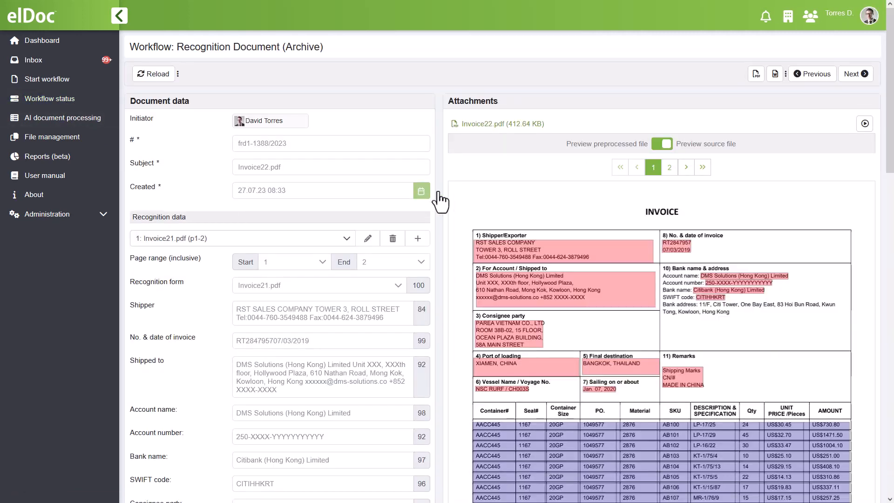
scroll(440, 202, "down", 10)
scroll(439, 197, "down", 3)
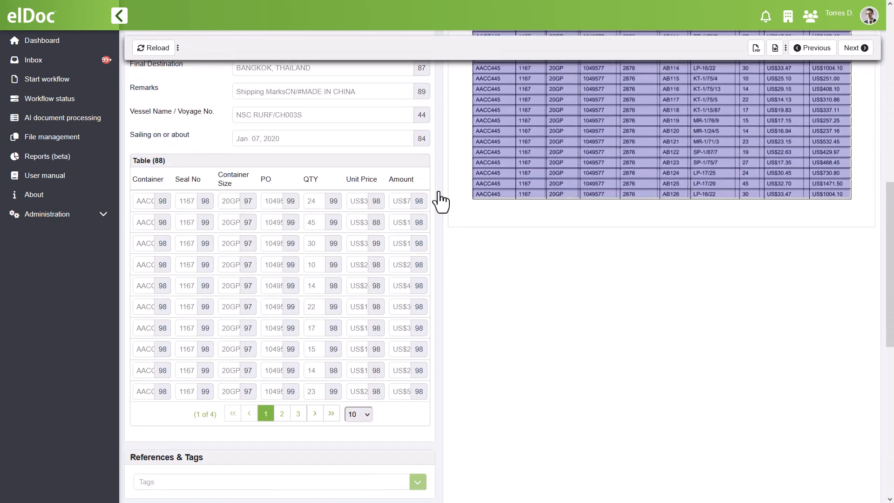
Show 25 rows per page in the extracted table to examine its line items, and preview page 2 of the Invoice22.pdf attachment.
left_click(363, 359)
left_click(358, 402)
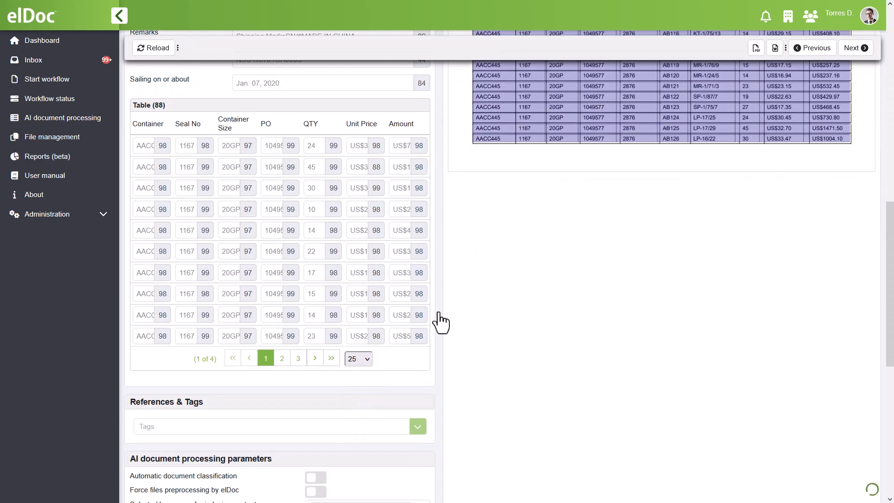
scroll(442, 322, "down", 7)
scroll(442, 321, "up", 3)
scroll(442, 321, "up", 15)
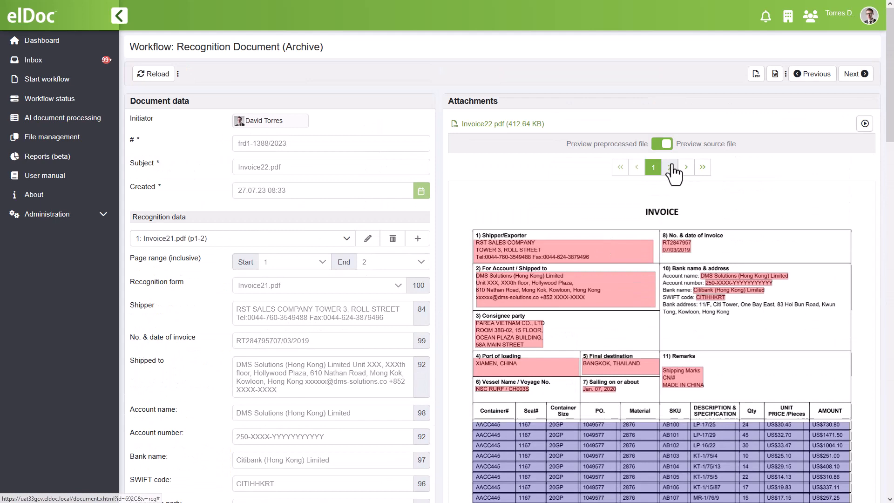
left_click(670, 168)
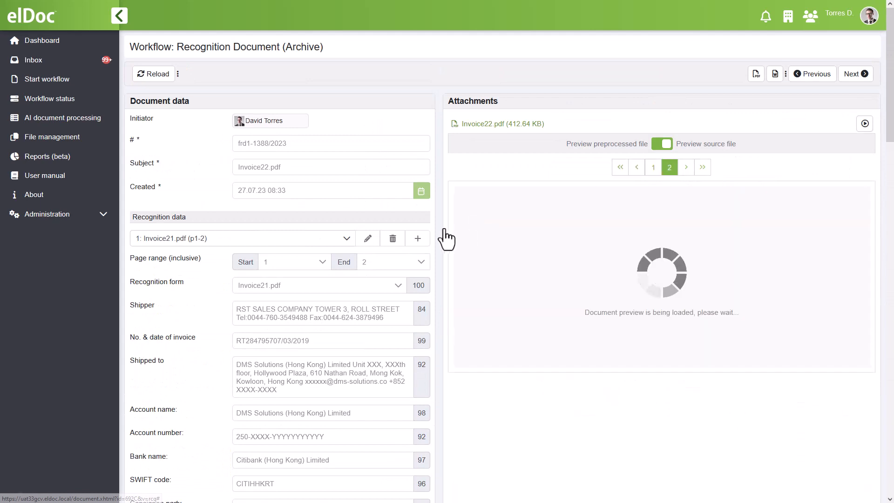
Review the extracted fields and table of the processed Invoice23.pdf document from the workflow status list, and return to the dashboard.
left_click(41, 100)
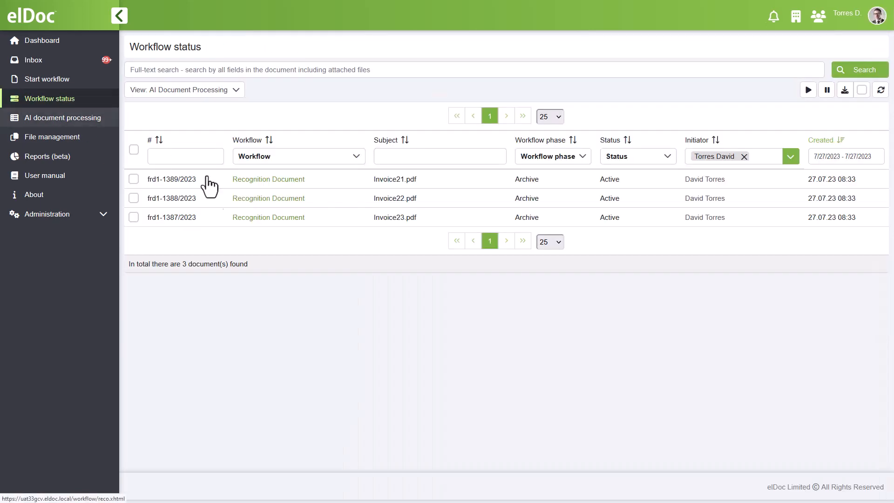
left_click(266, 217)
scroll(439, 223, "down", 10)
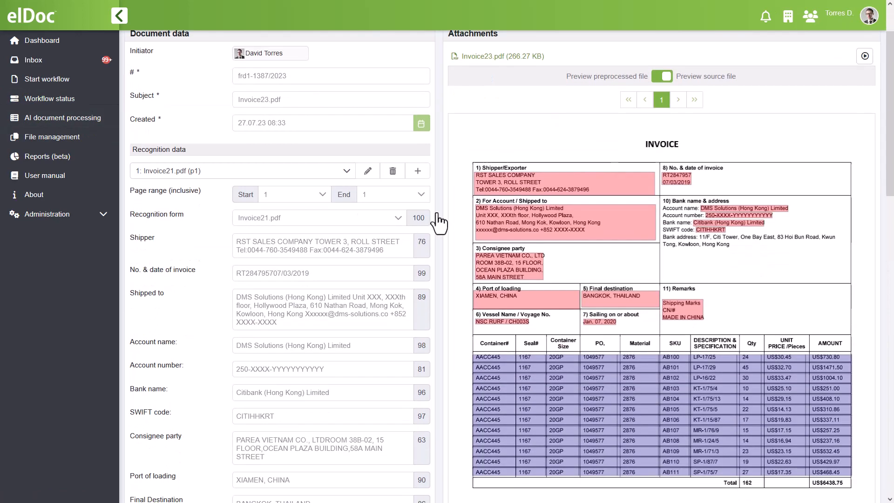
scroll(439, 223, "up", 10)
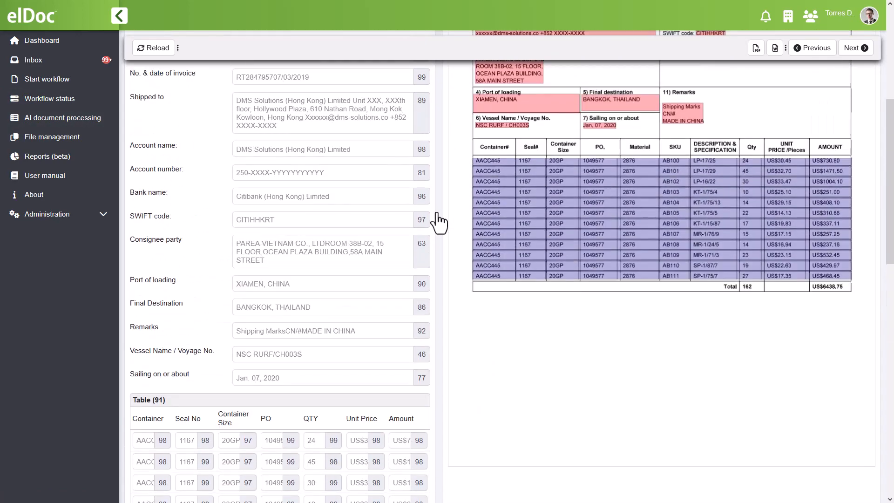
left_click(41, 43)
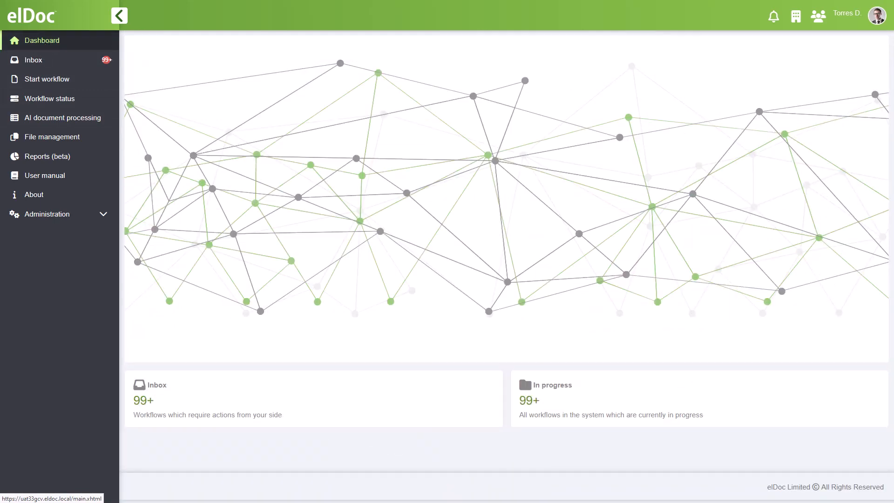